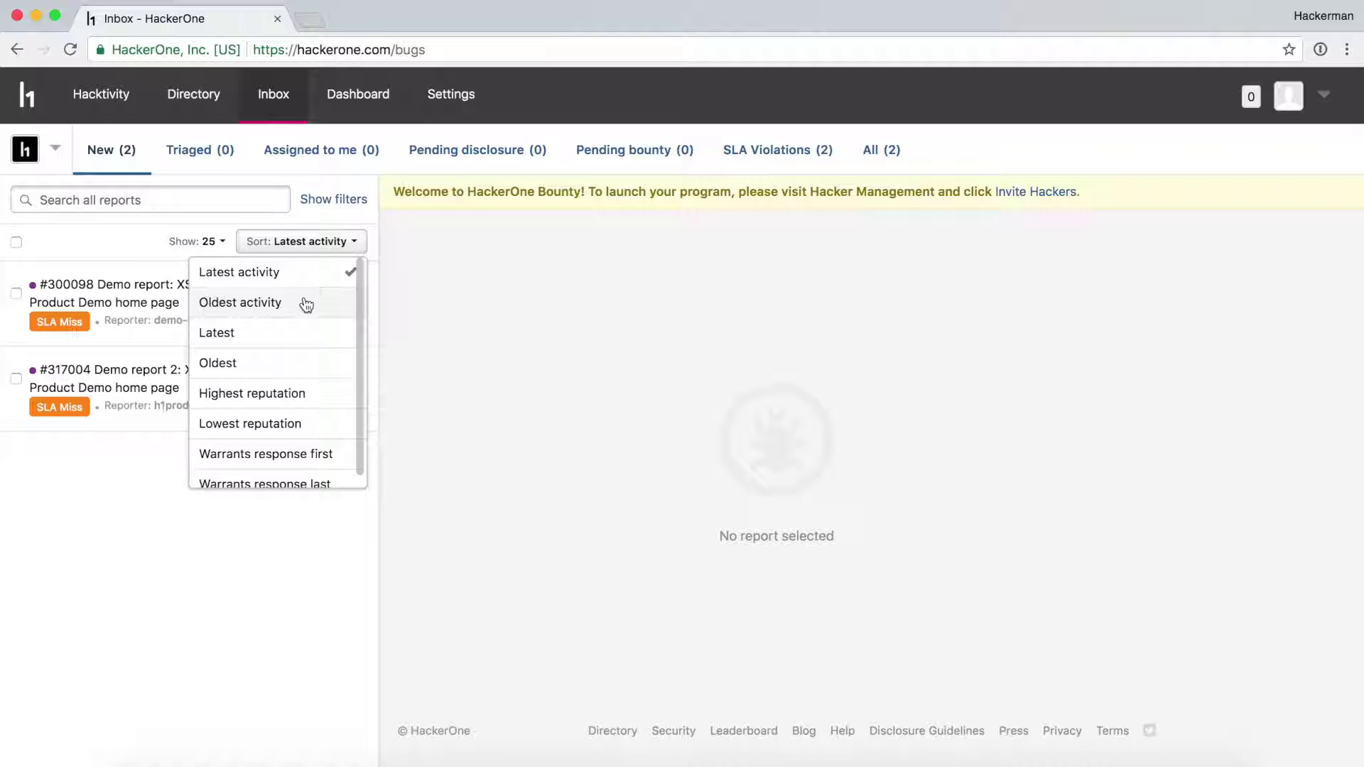
Step: Review the inbox sort options, then open demo report #300098 about XSS in the HackerOne Product Demo home page
scroll(306, 426, down, 1)
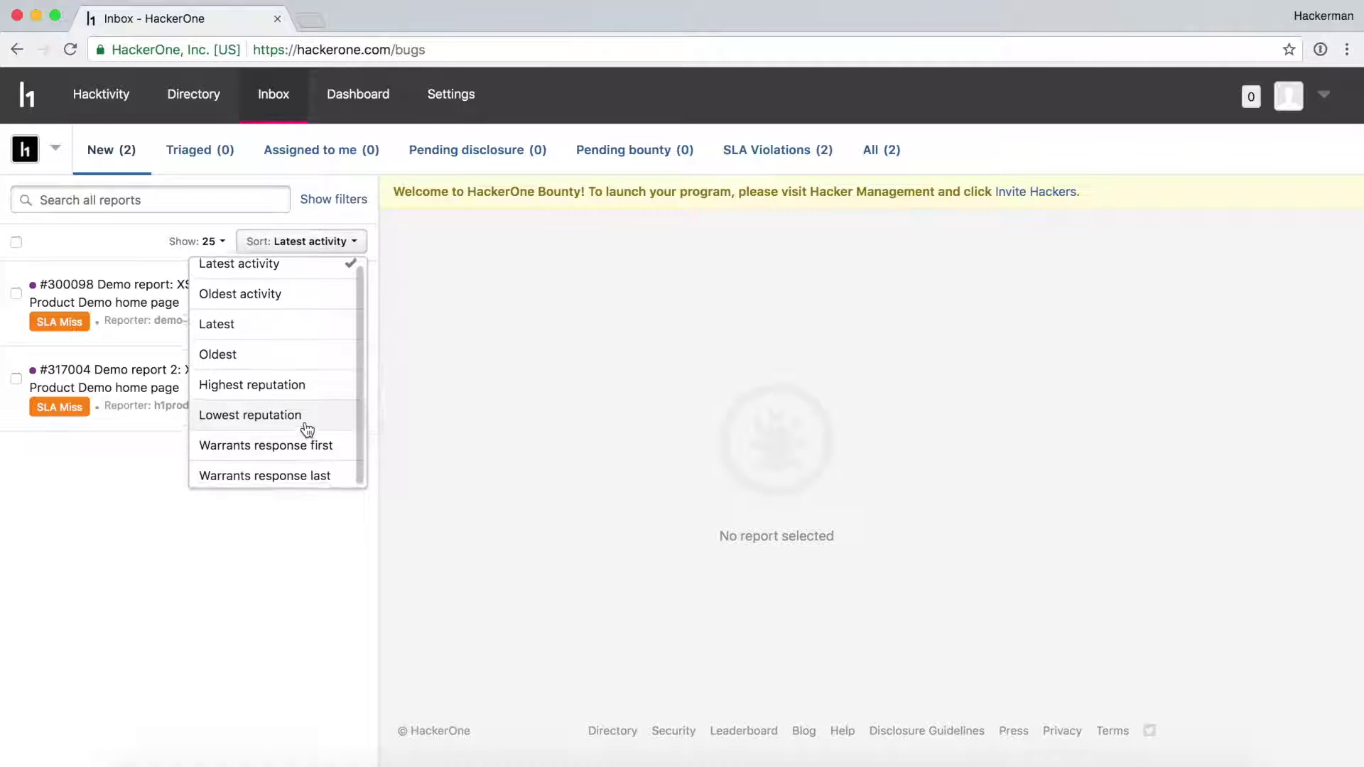
scroll(307, 427, up, 1)
click(338, 254)
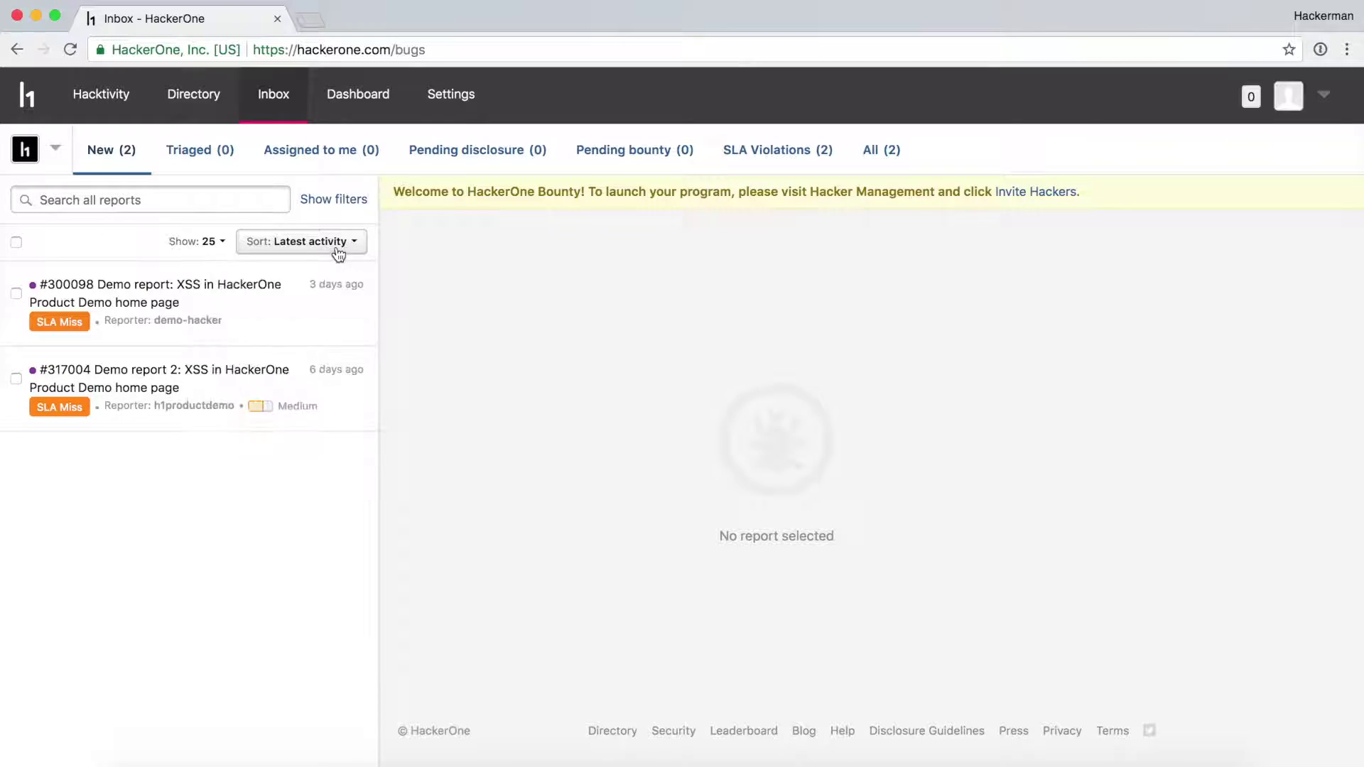
click(295, 310)
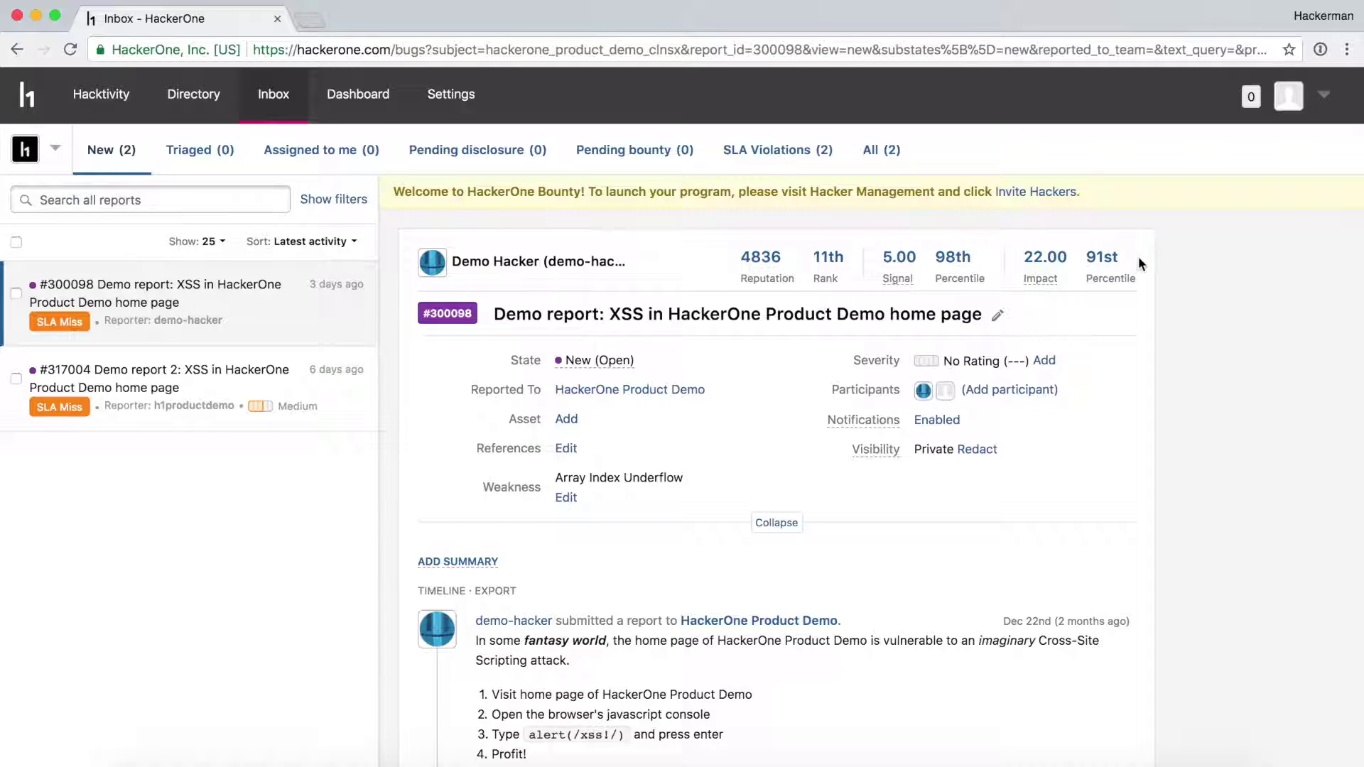
Step: Inspect the report's title editing and its severity rating options, leaving both without changes
scroll(1139, 258, down, 3)
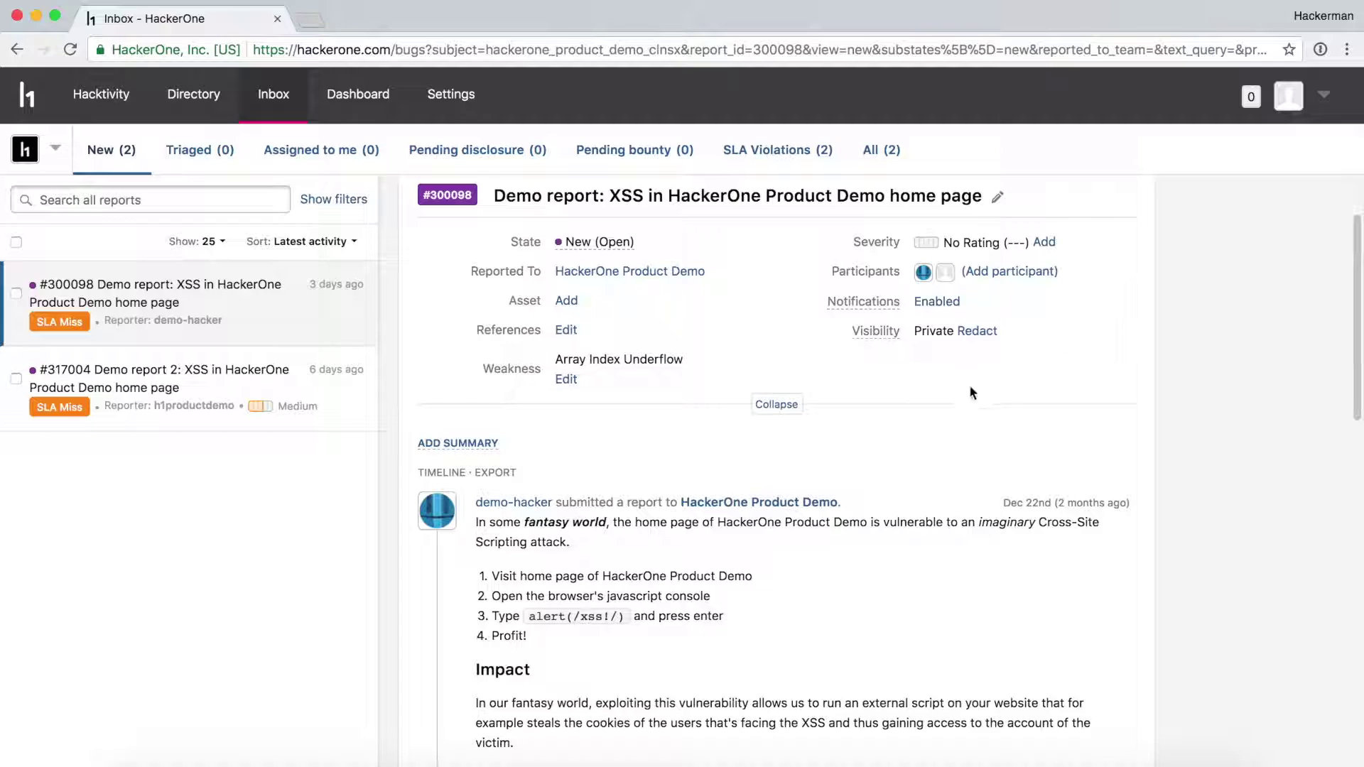
click(1002, 202)
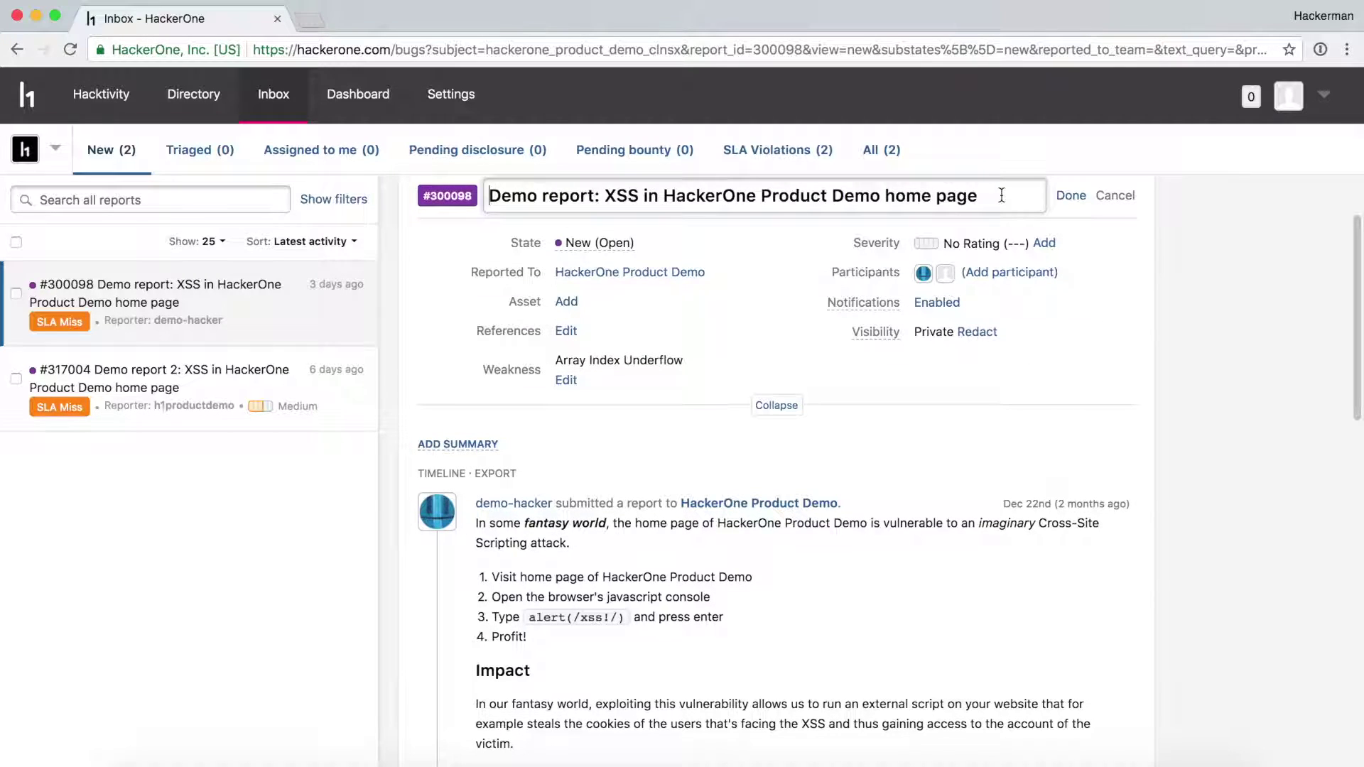
click(1062, 195)
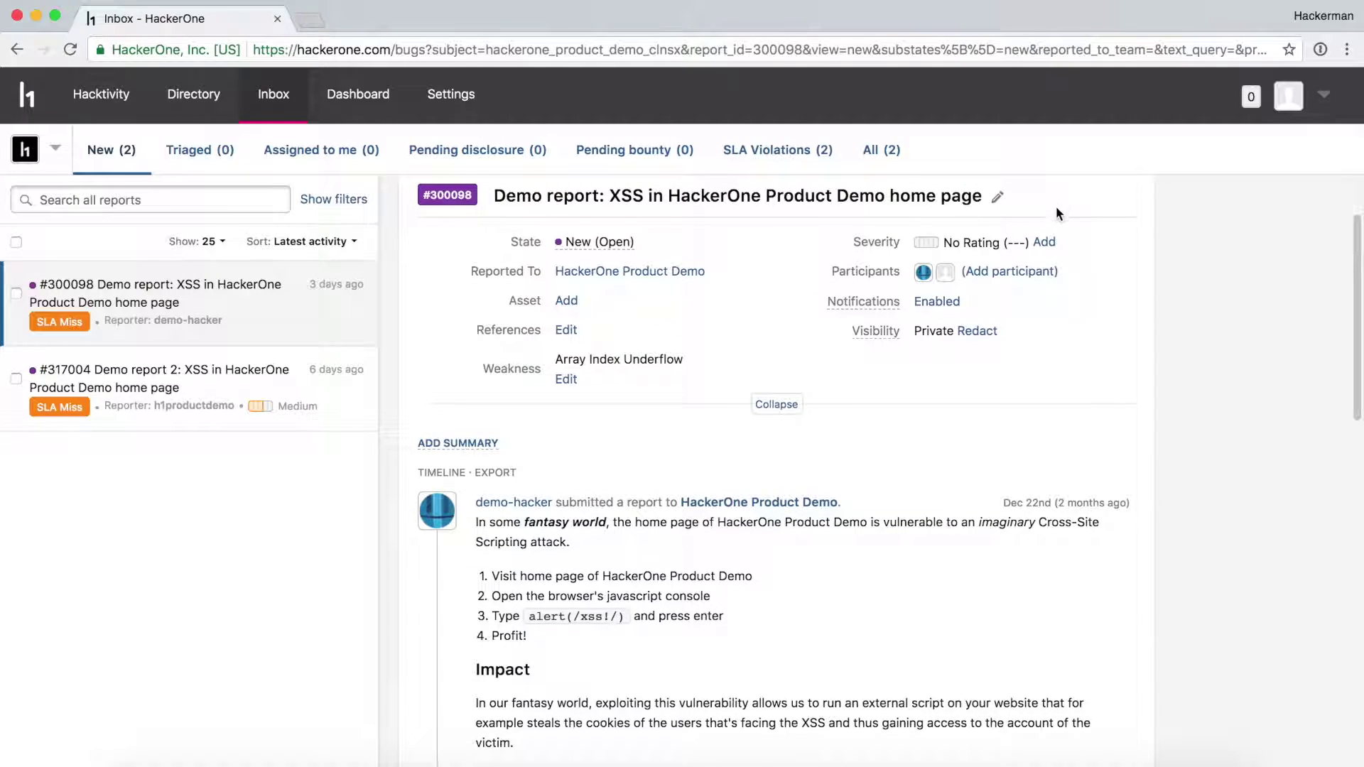
click(1045, 243)
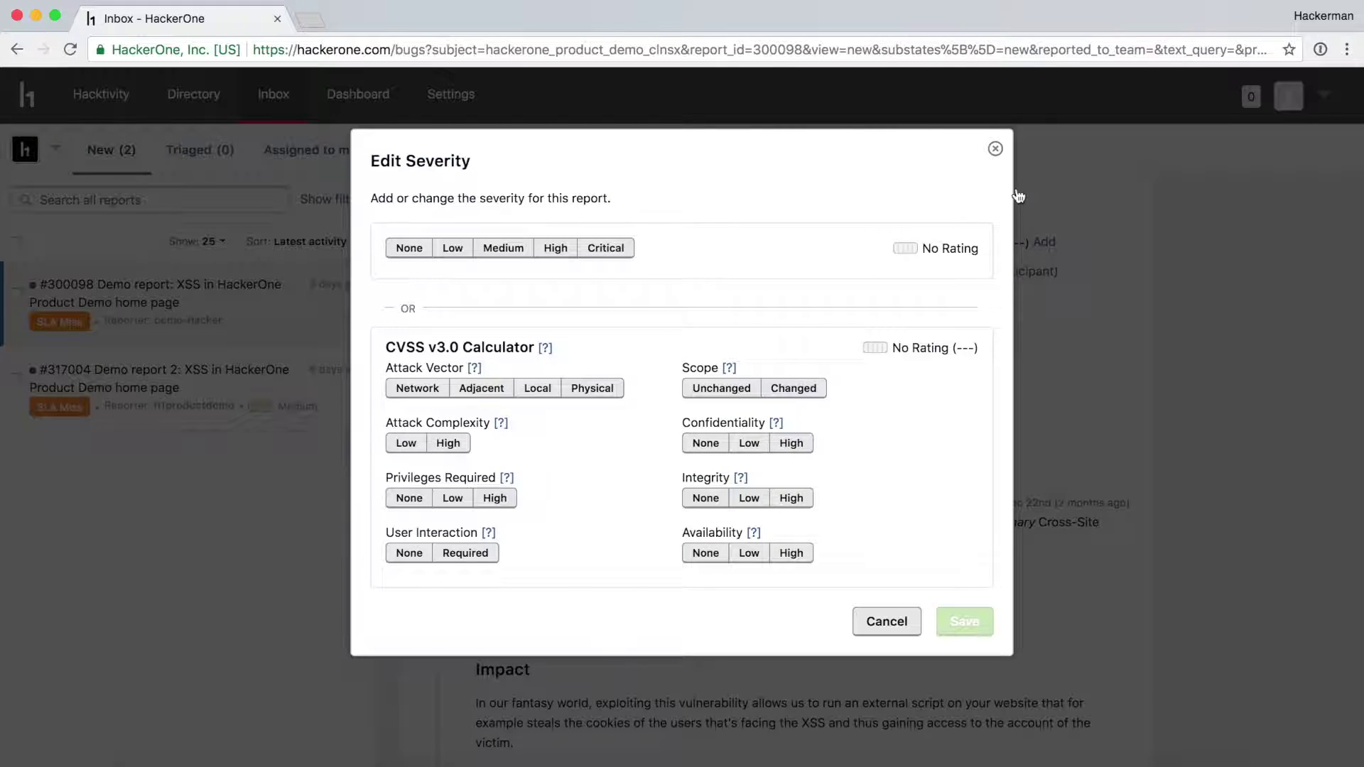
click(997, 150)
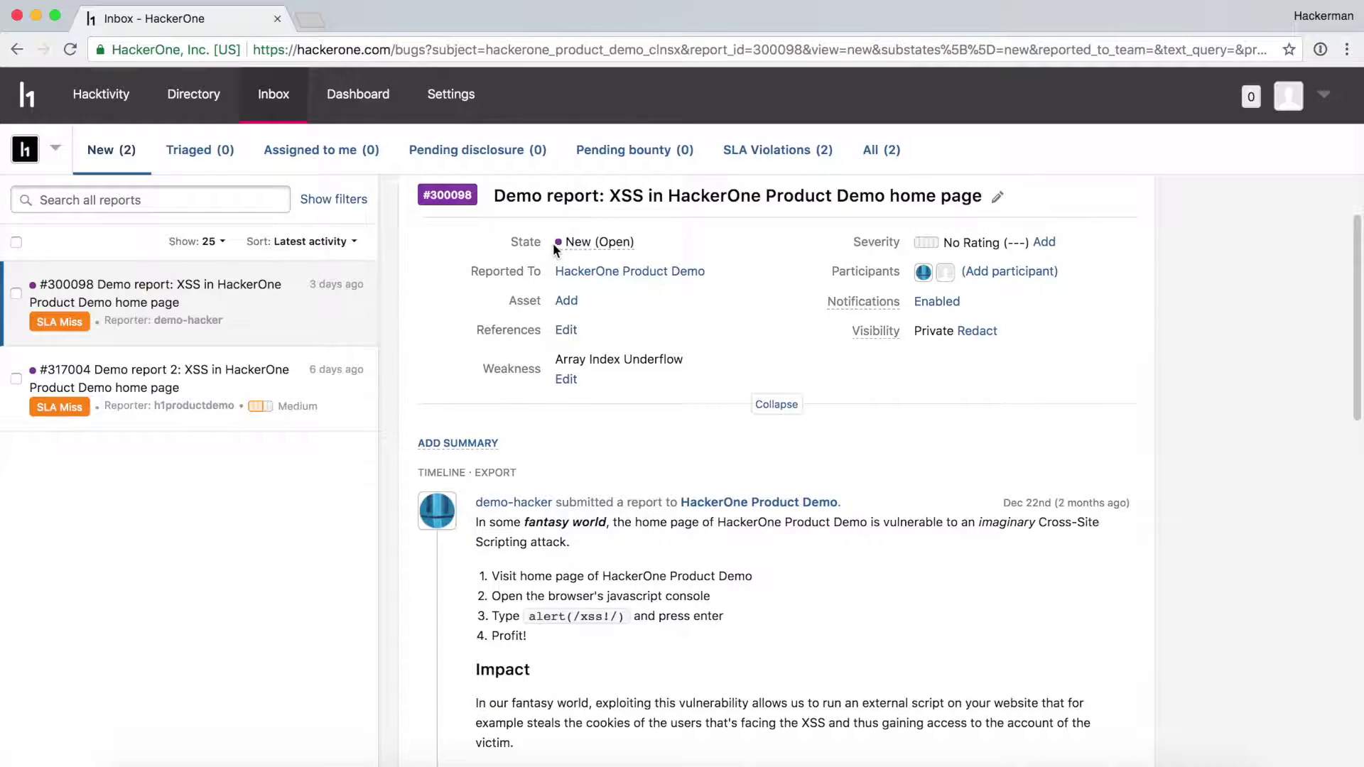
Step: Examine the report's state and timeline, and view the actions offered for responding to the report
mouse_move(561, 242)
scroll(774, 344, down, 10)
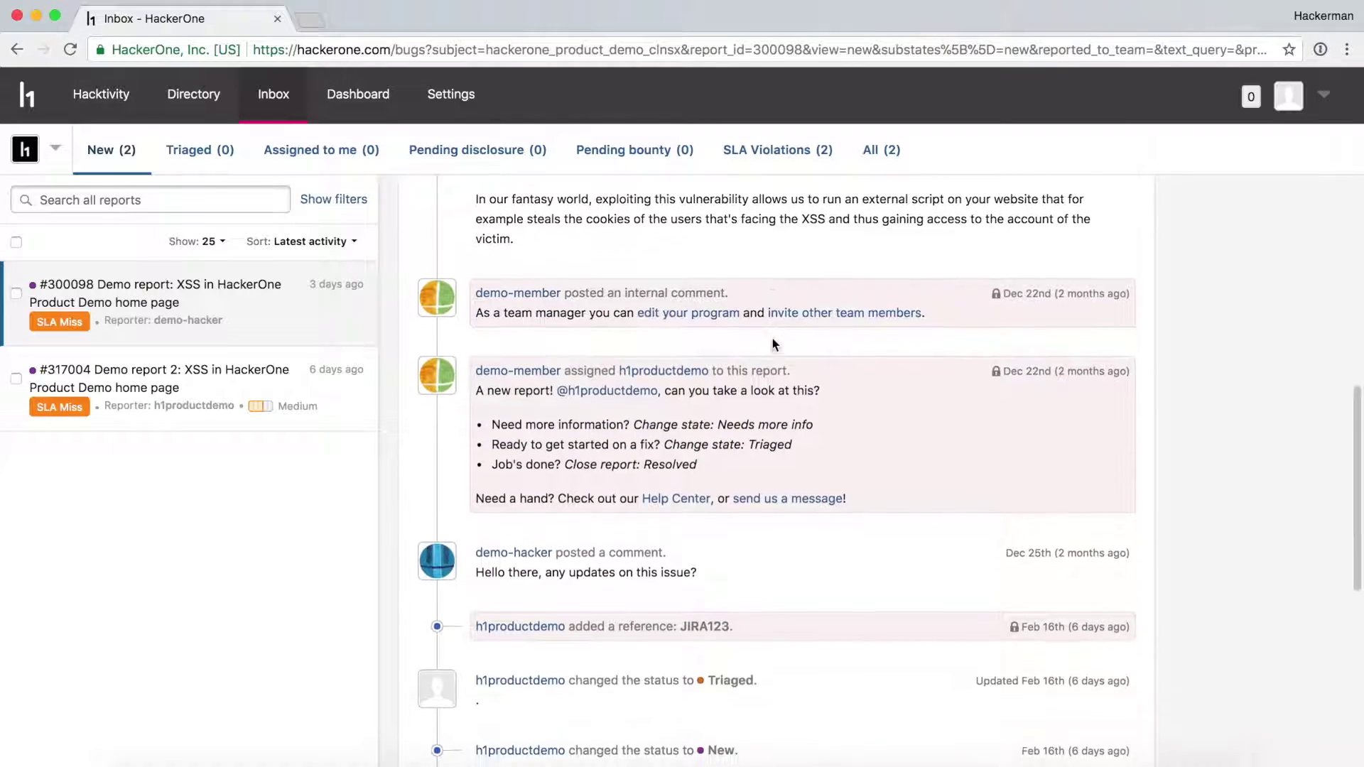
scroll(774, 345, down, 5)
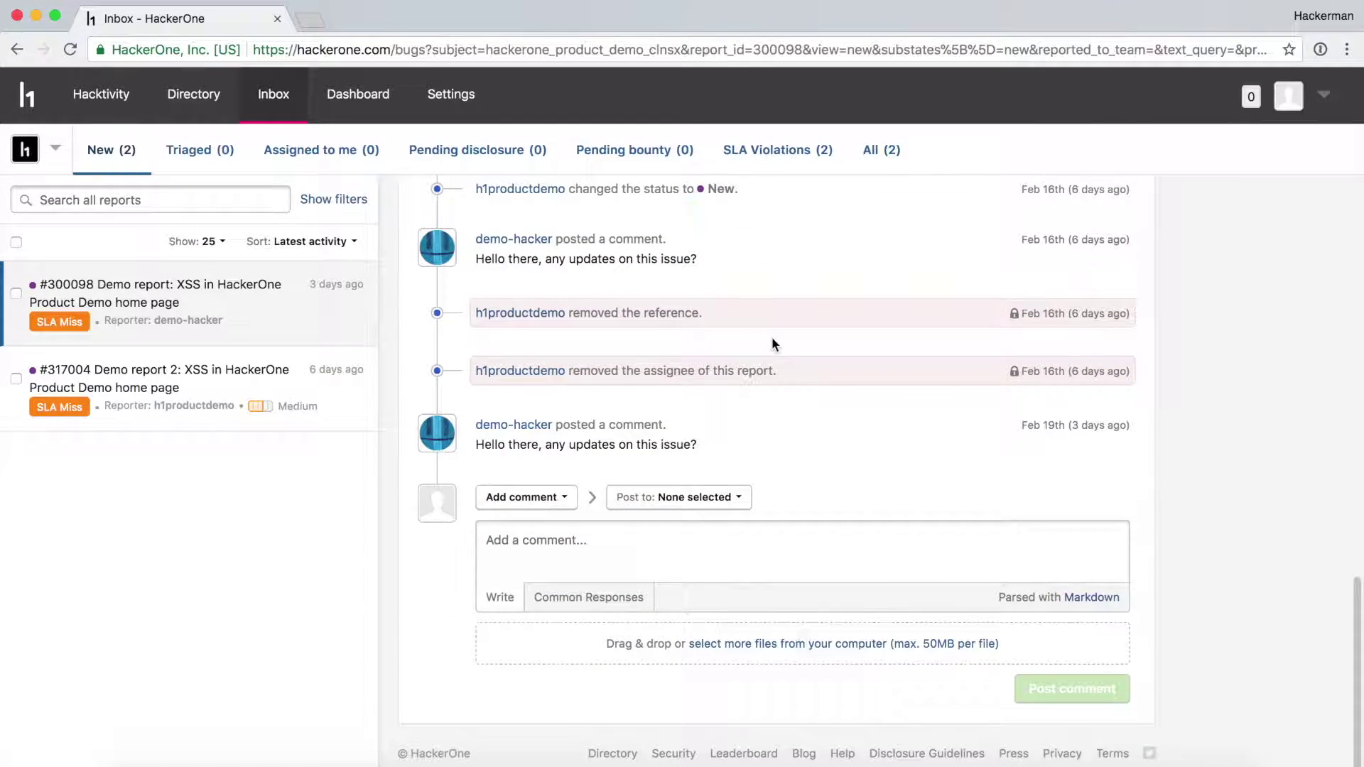
click(566, 509)
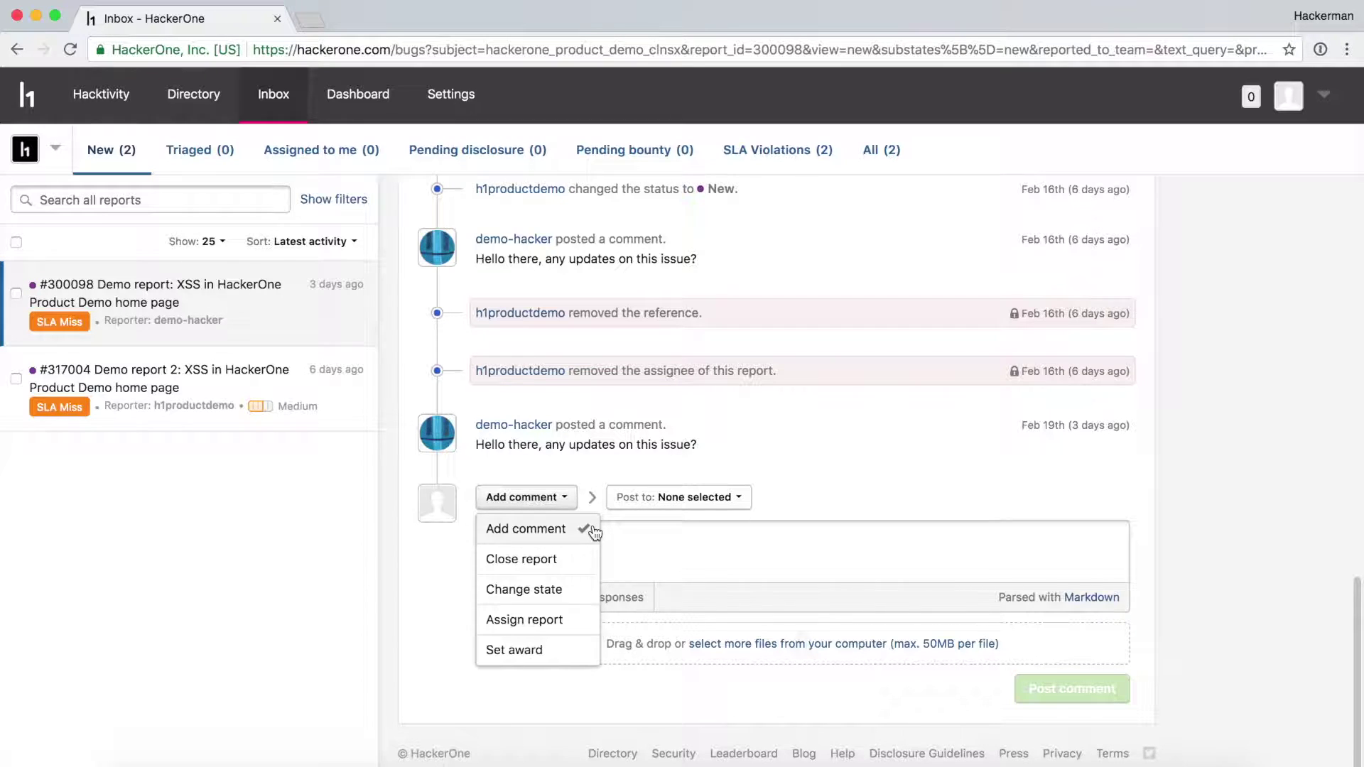
click(569, 499)
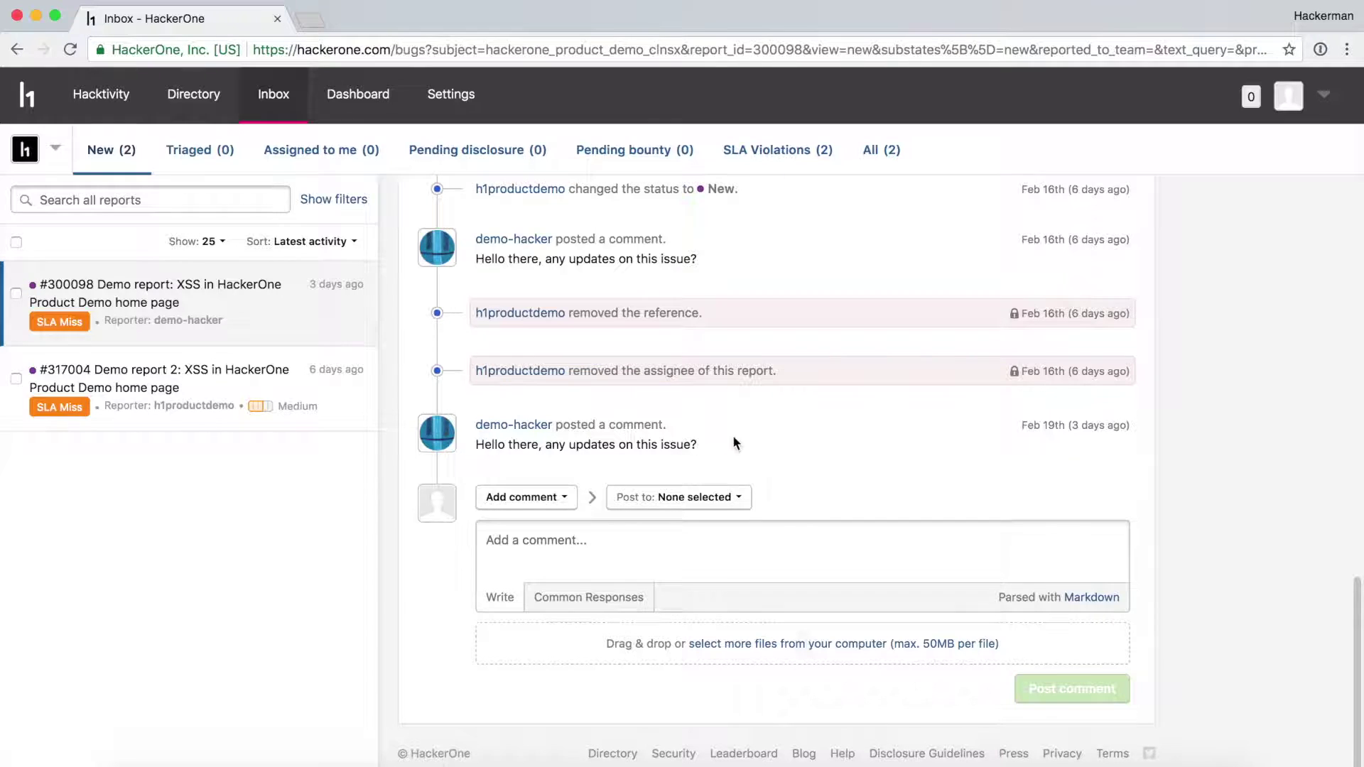
Step: Draft the comment "Test!" on the report for Team only and check its preview
click(657, 499)
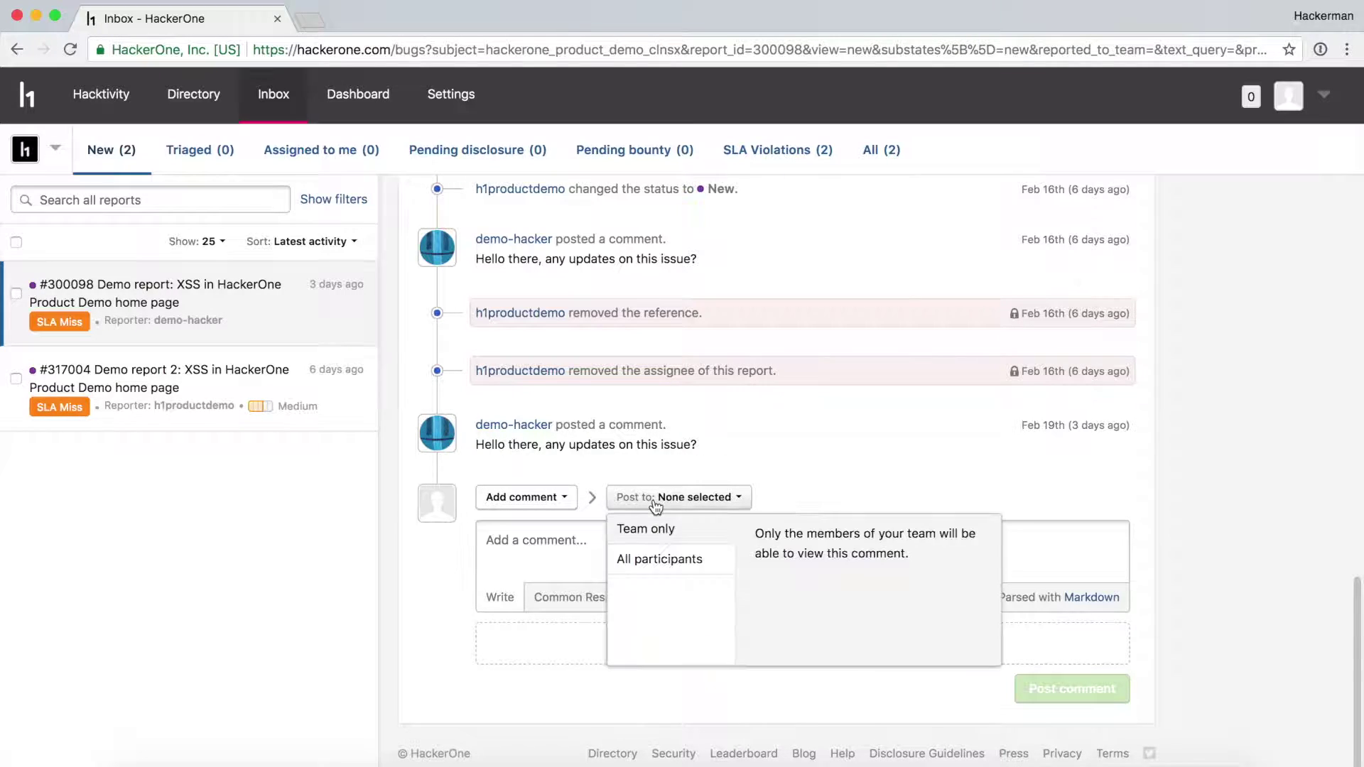
click(716, 531)
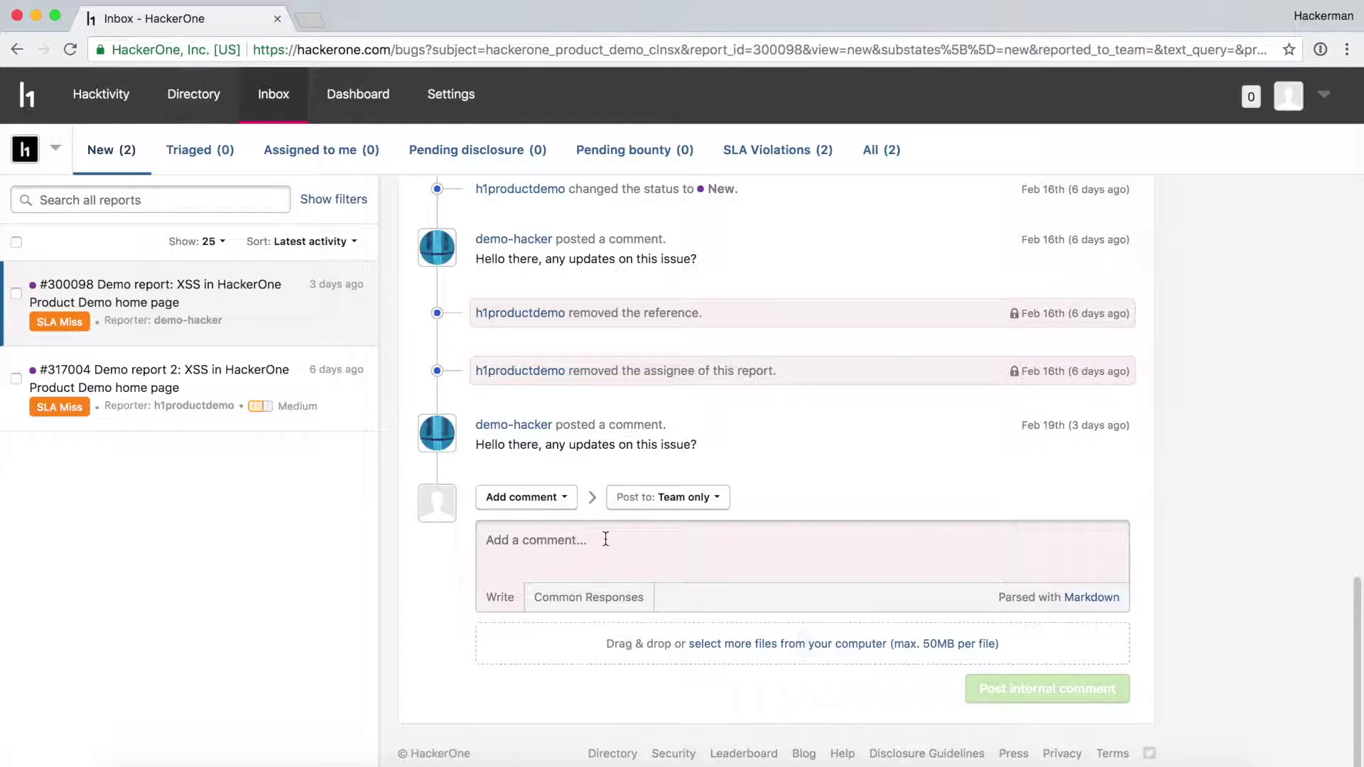
text(Test!)
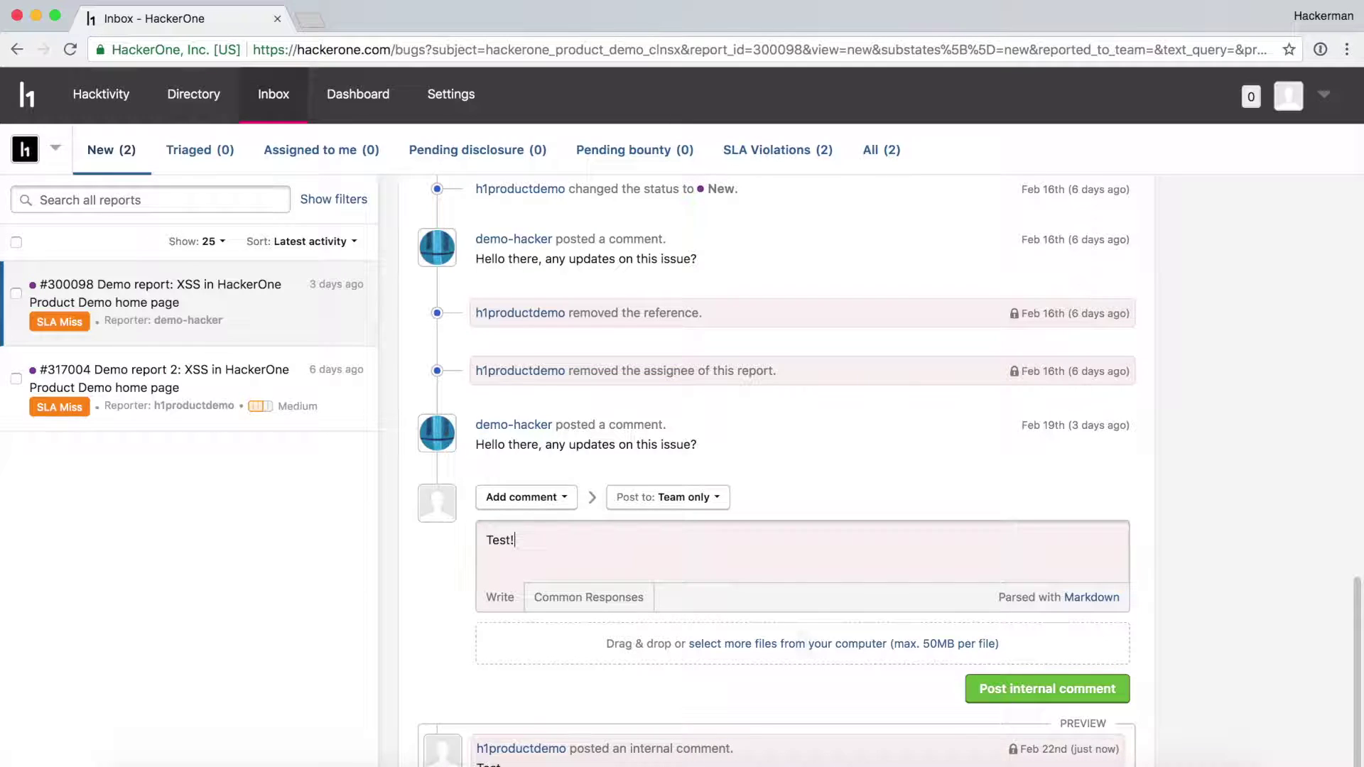
scroll(606, 539, down, 2)
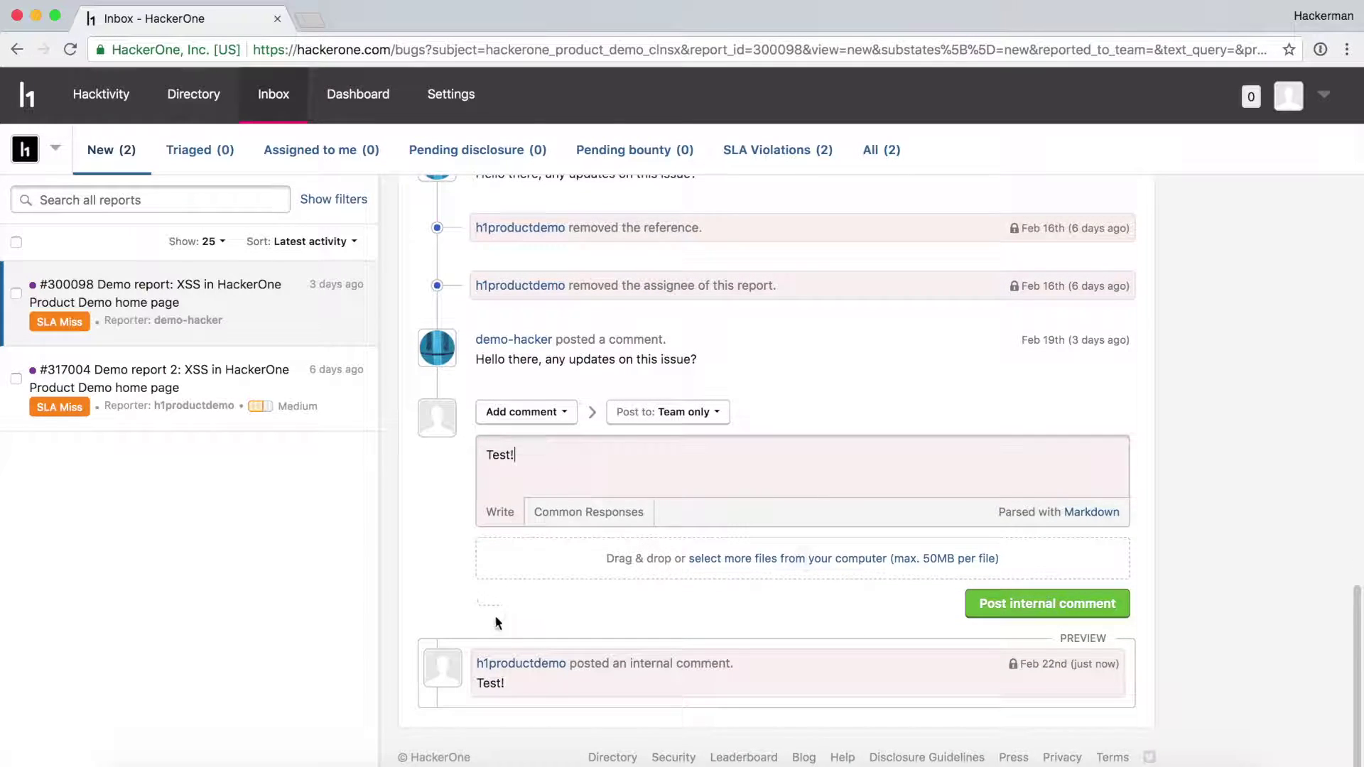
Step: Switch the drafted comment's audience to All participants and post it
click(664, 413)
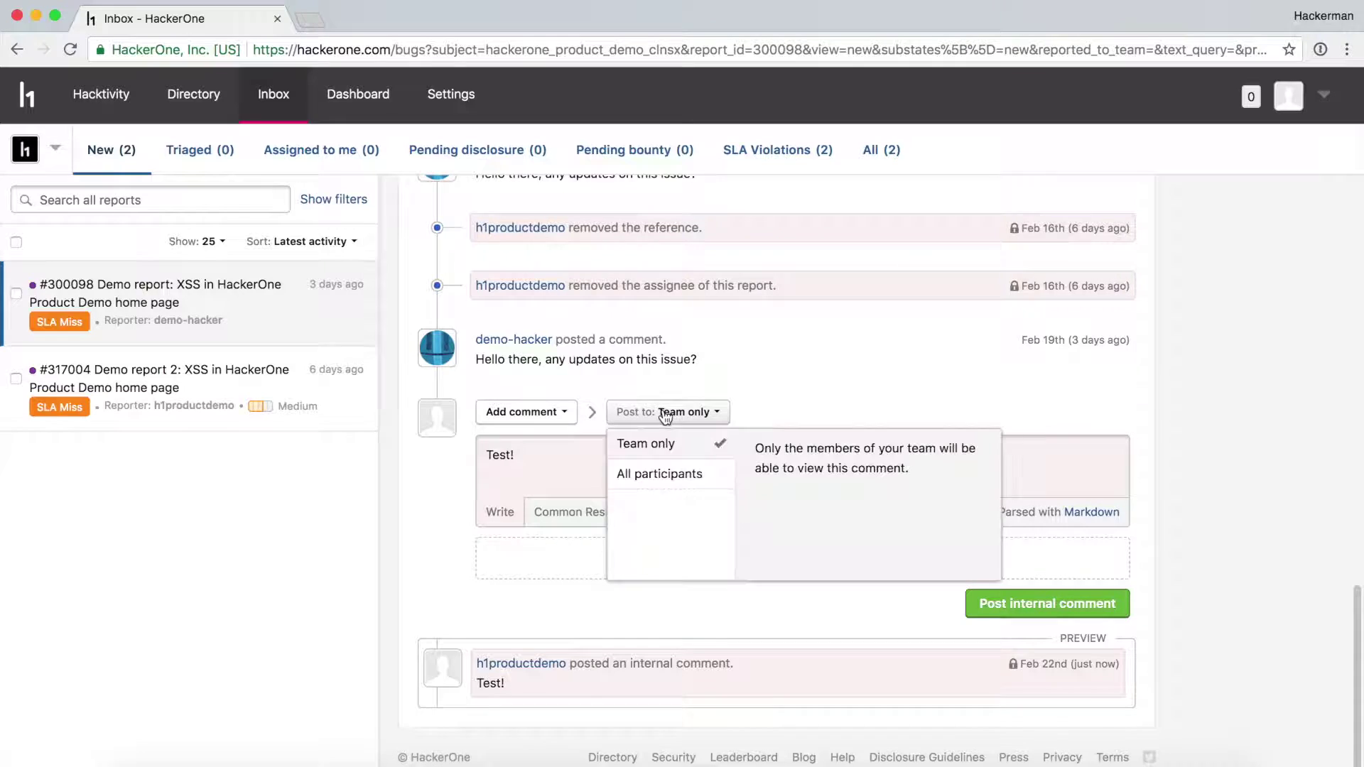
click(697, 471)
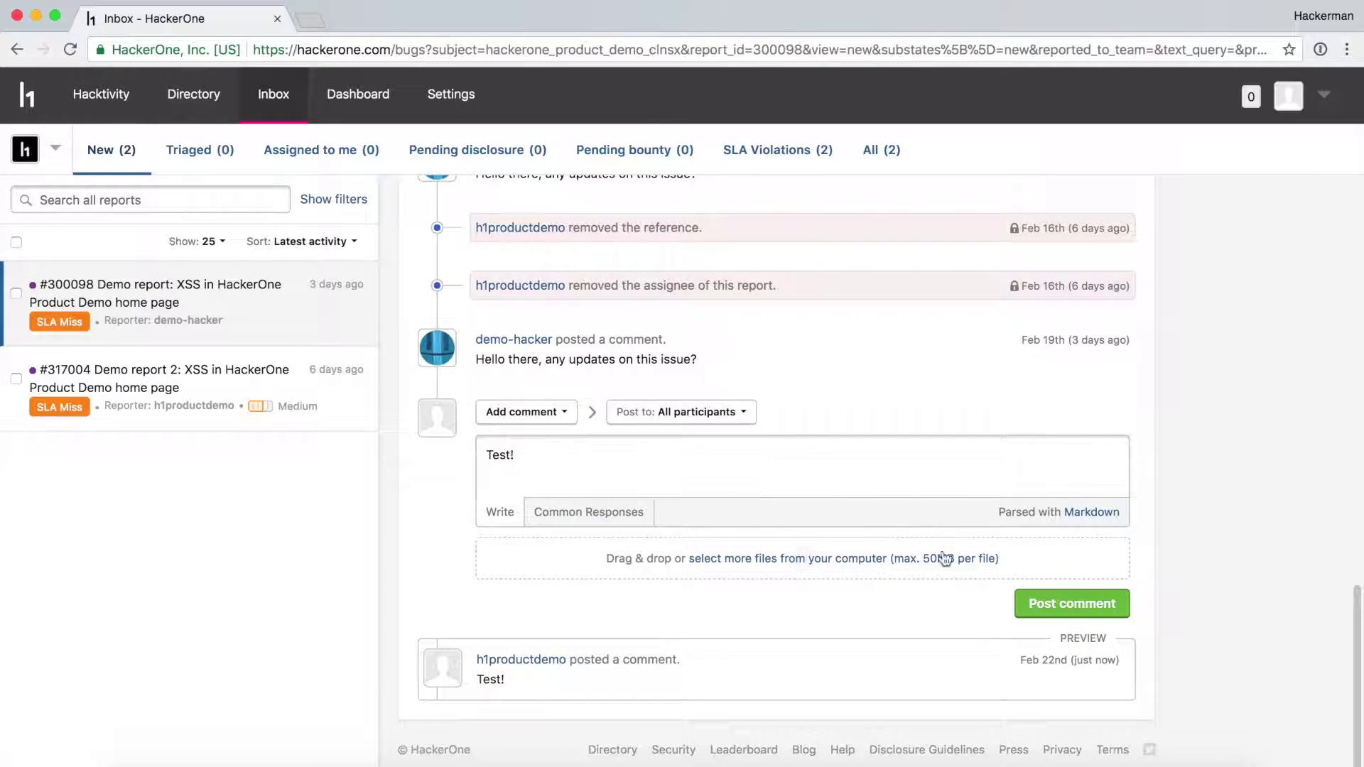
click(1035, 603)
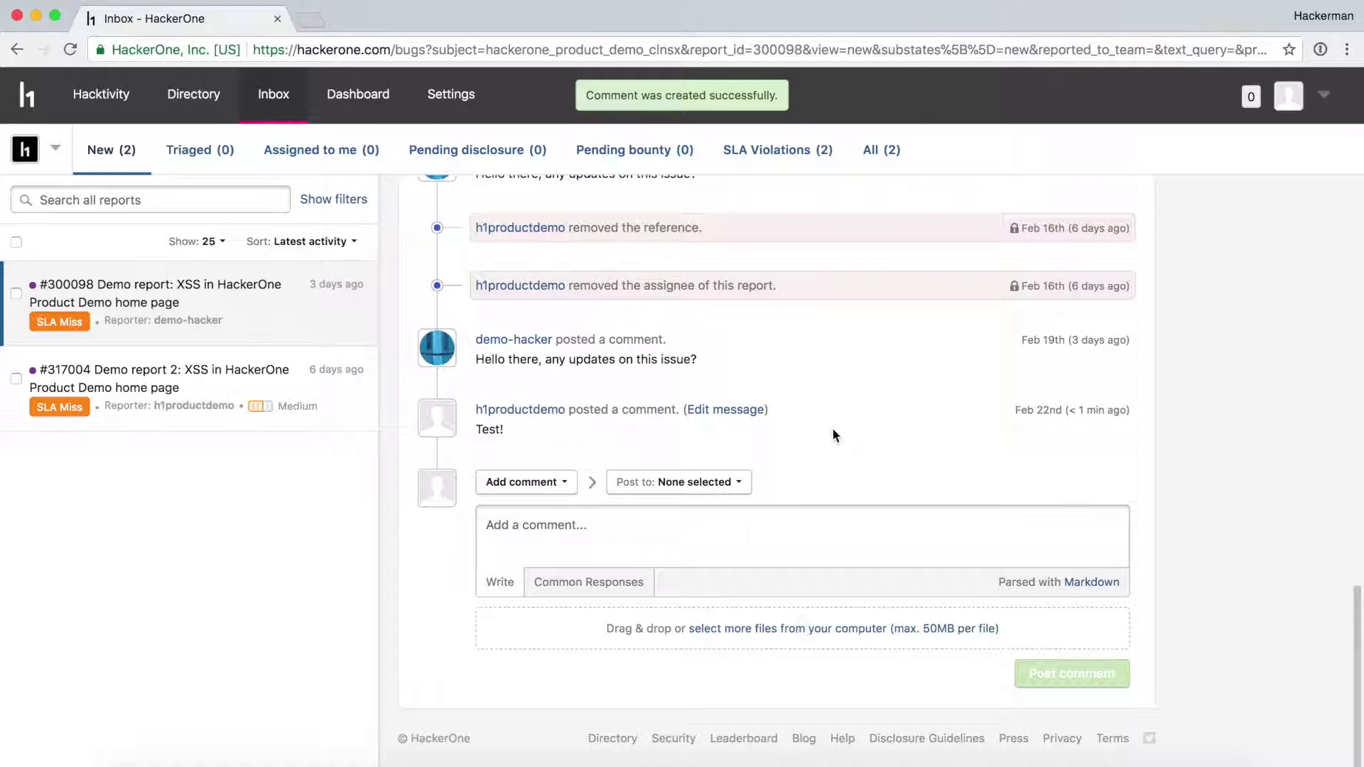
Step: Change the report's state to Triaged with reference ID JIRA-123 and the comment "Thanks! Think this will be fixed soon."
click(566, 483)
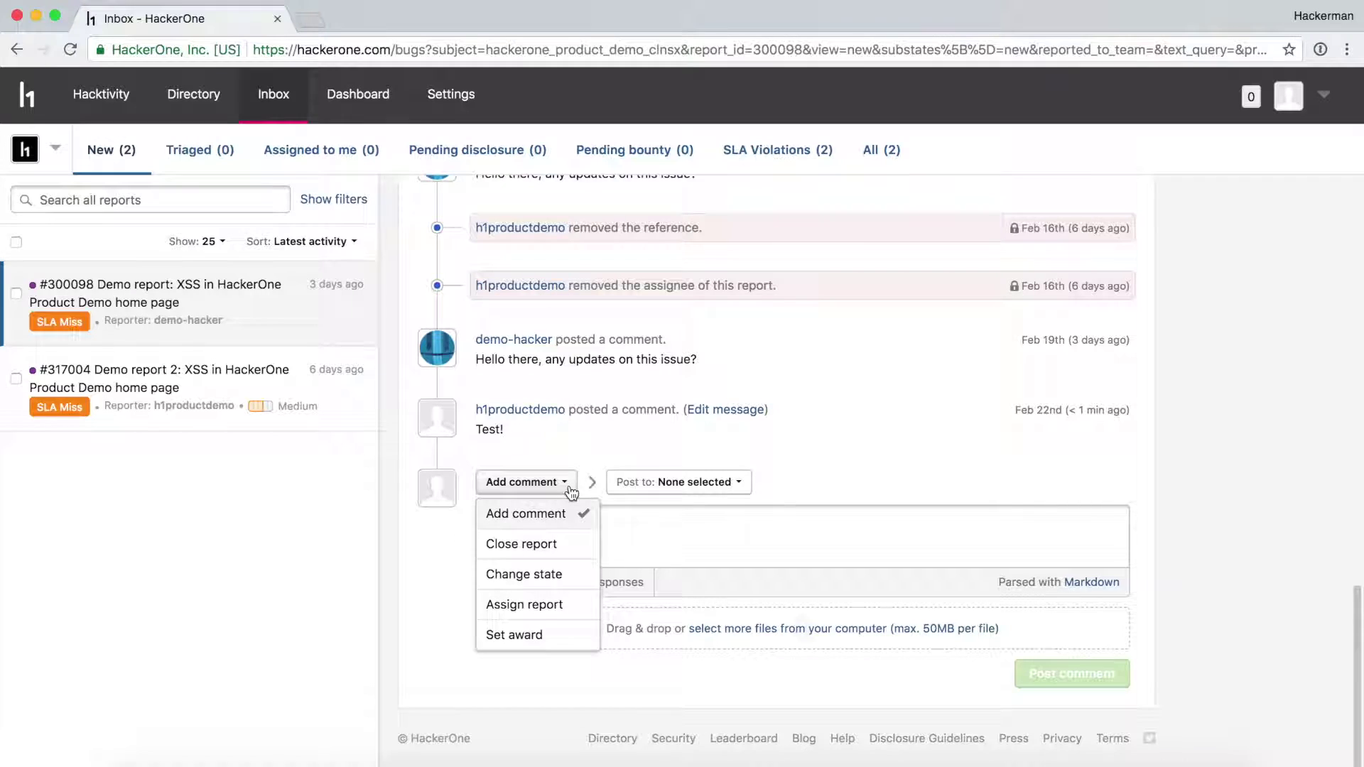
click(580, 573)
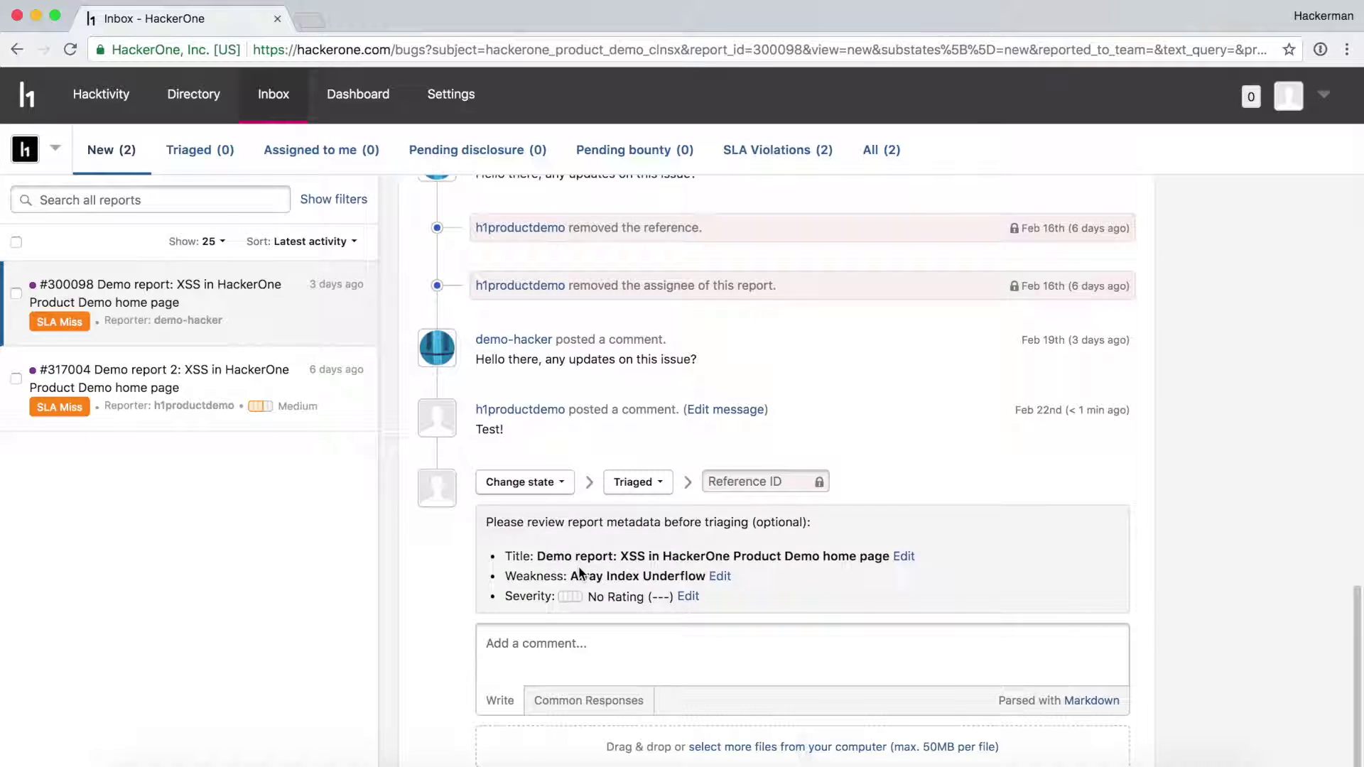
click(666, 489)
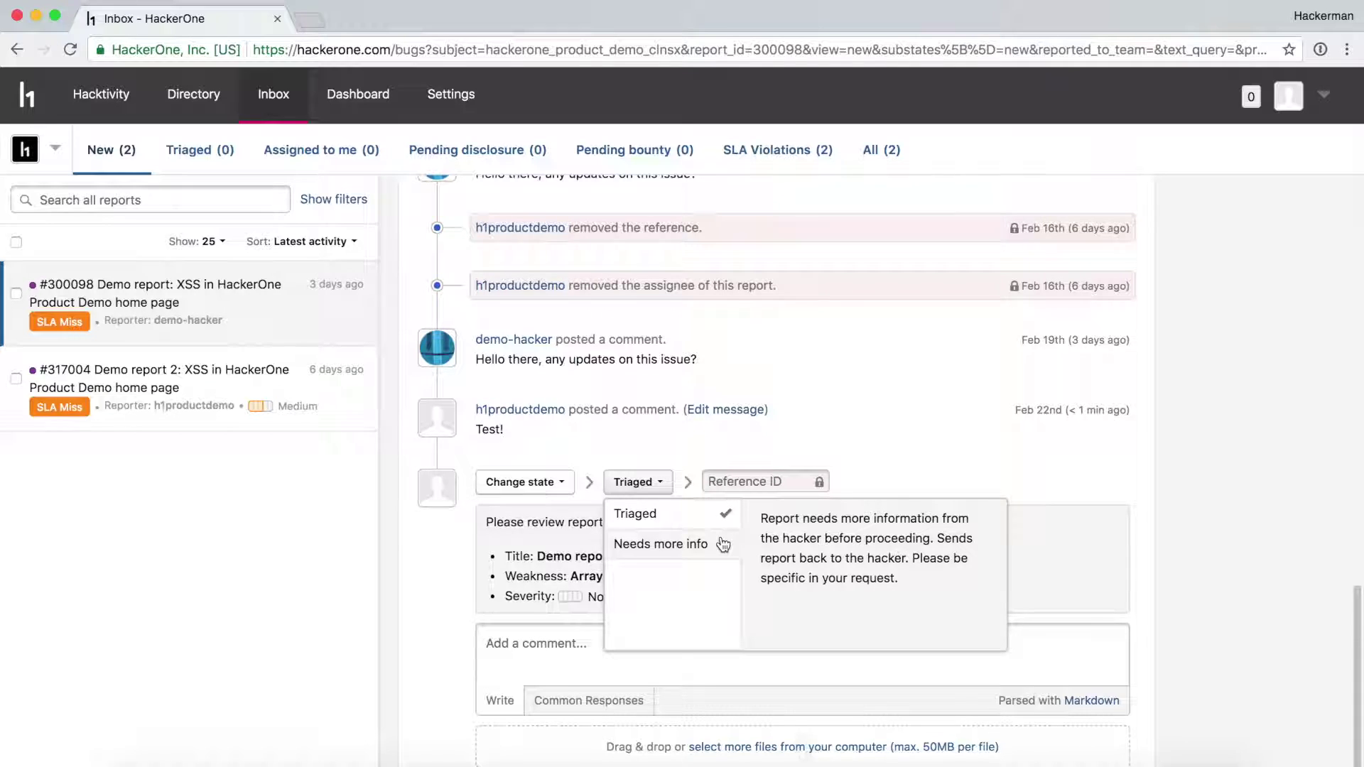
click(750, 483)
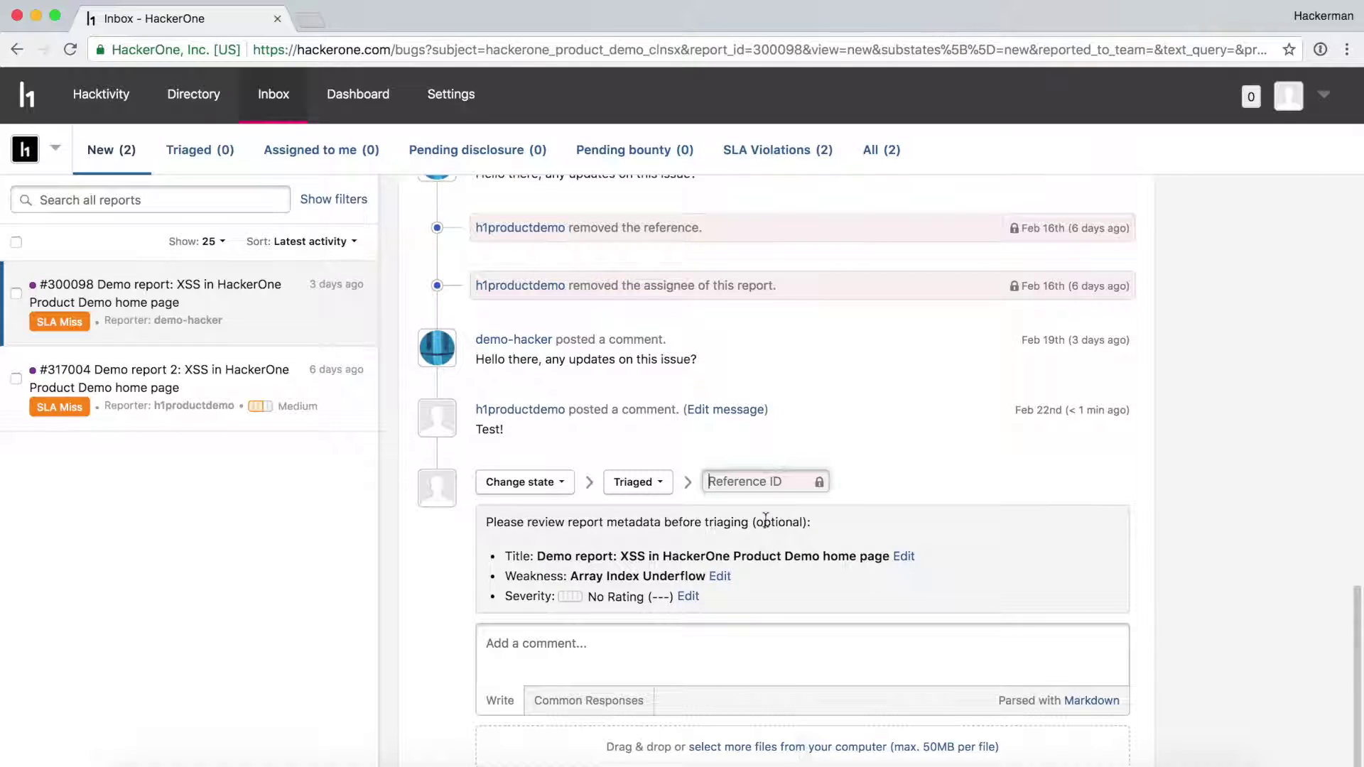
text(JIRA-123)
click(813, 640)
text(Thanks! Thin)
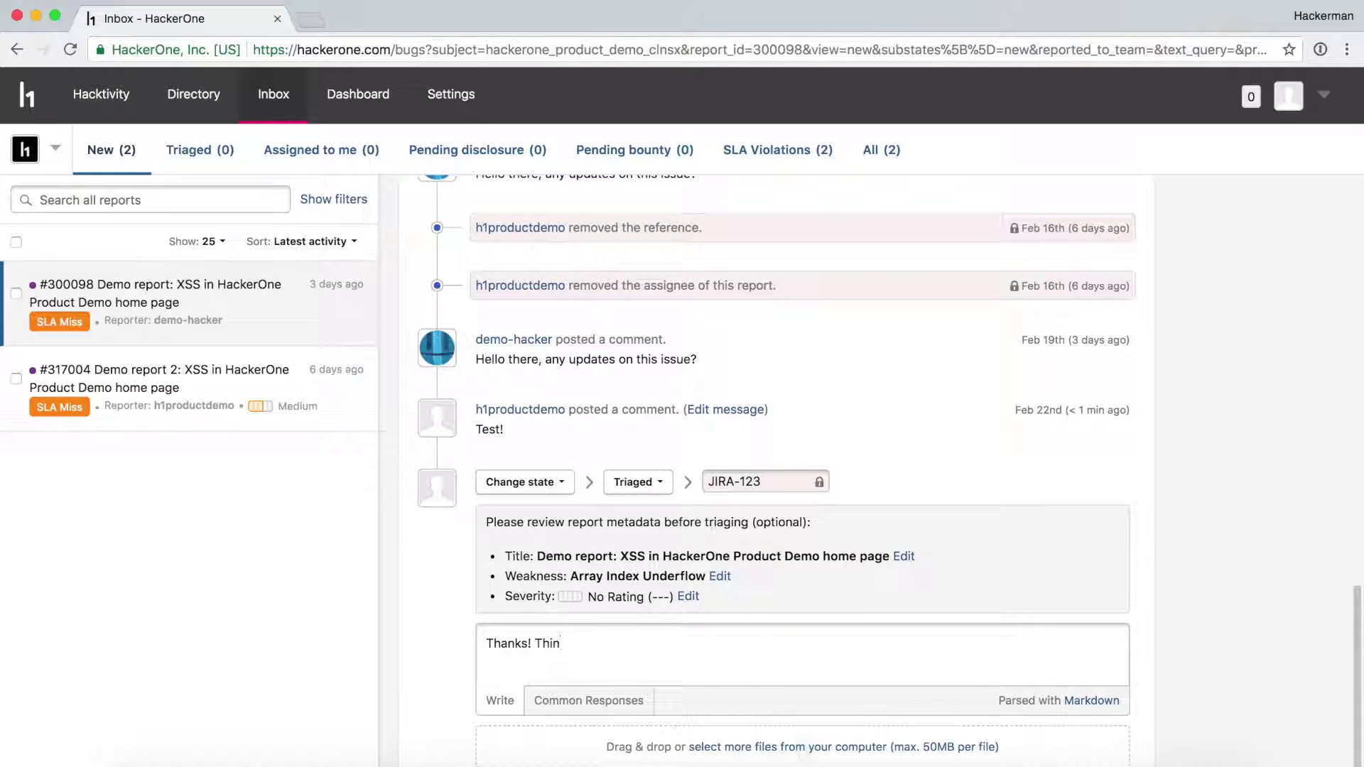
text(k this will be fixed soon.)
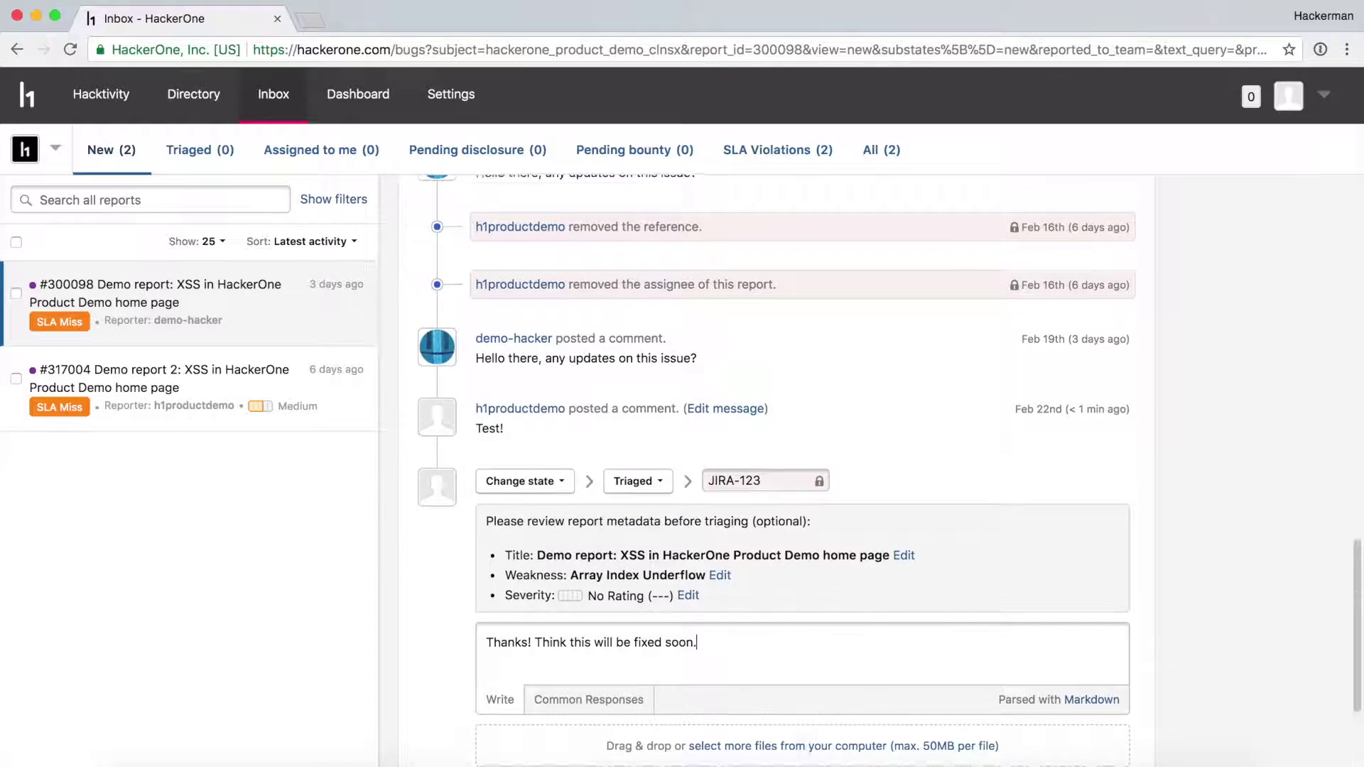
scroll(820, 638, down, 3)
click(1066, 584)
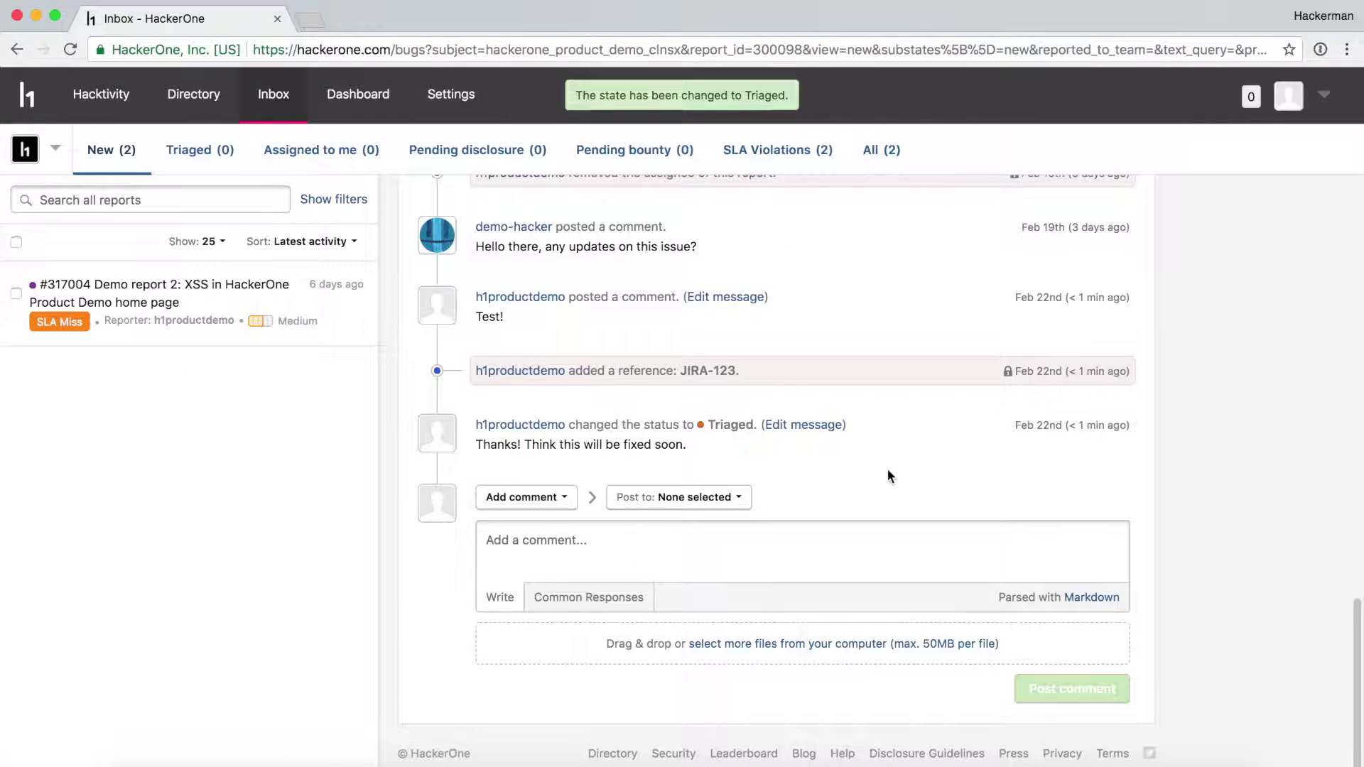
Step: Assign the report to the Standard group with the internal comment "Could you take a look?"
click(572, 499)
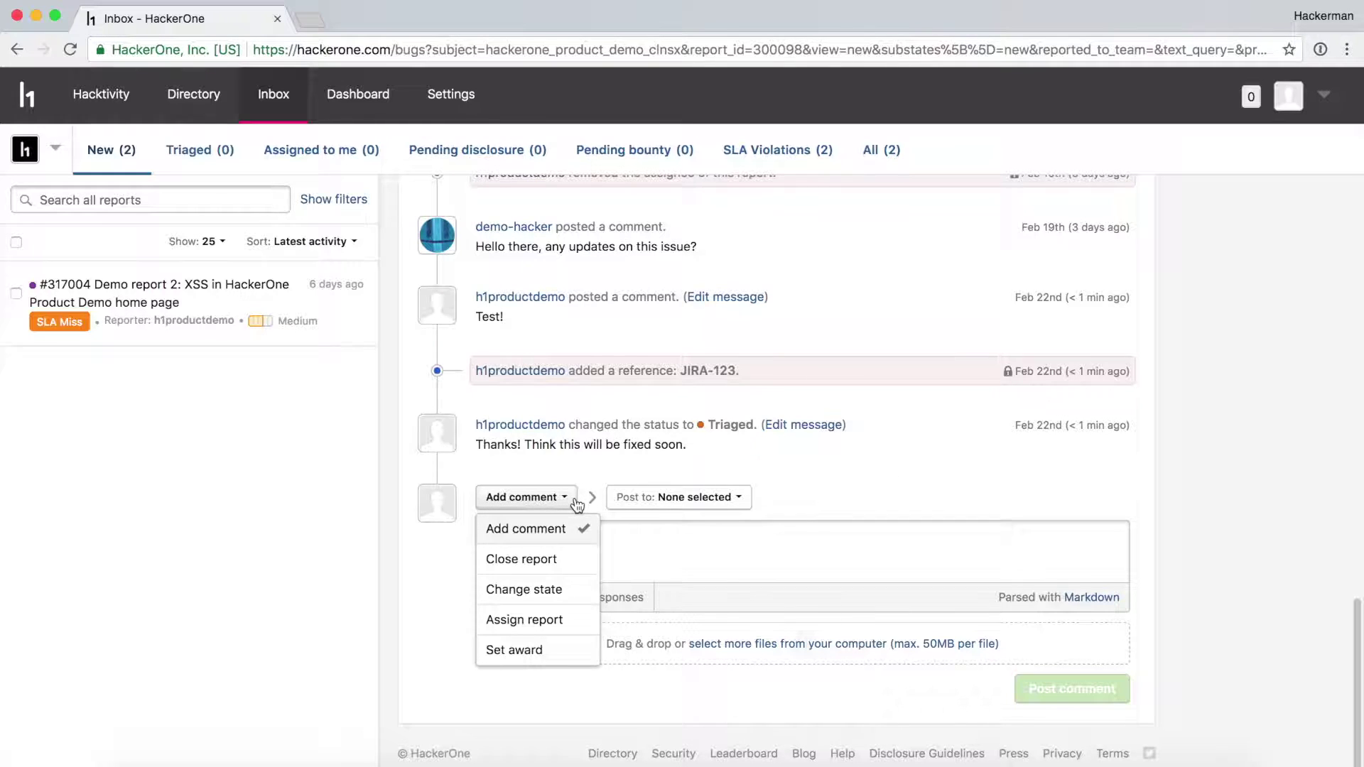
click(578, 620)
click(689, 490)
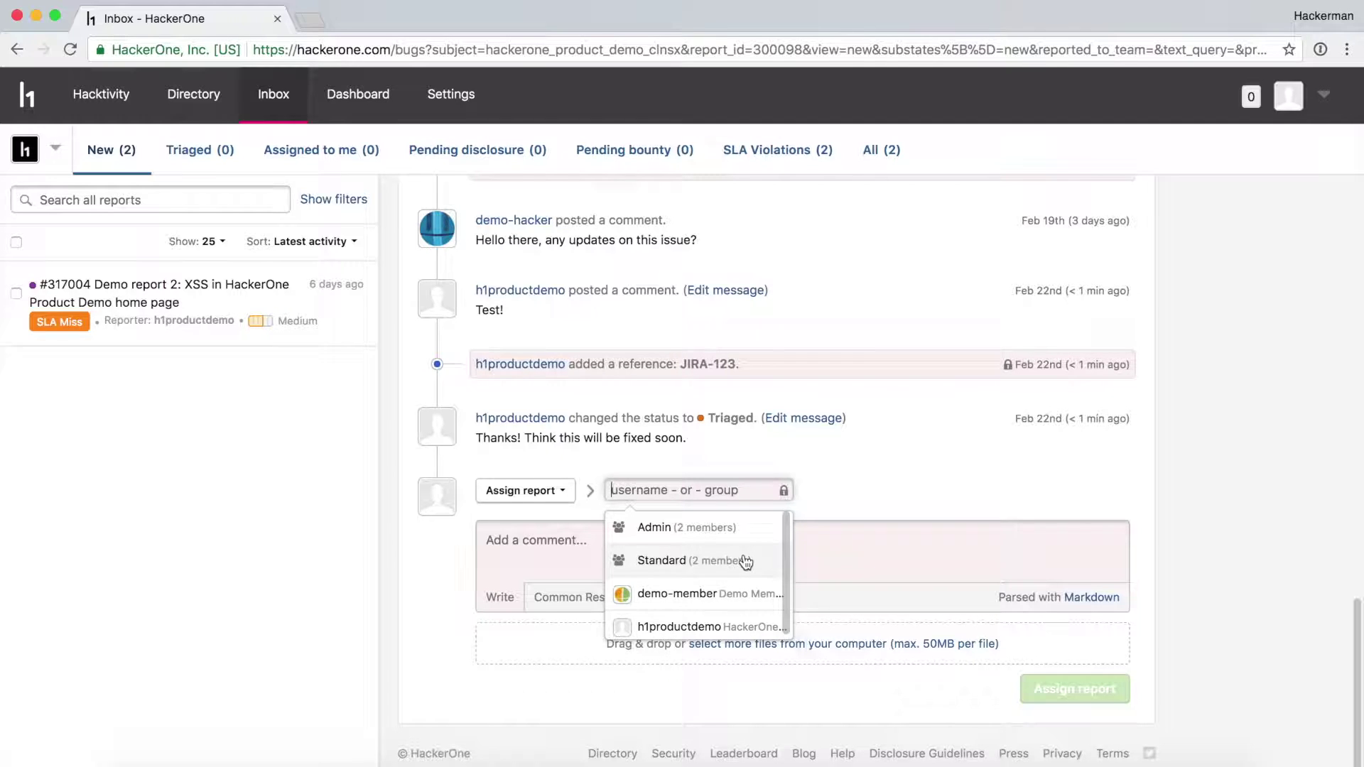
click(745, 561)
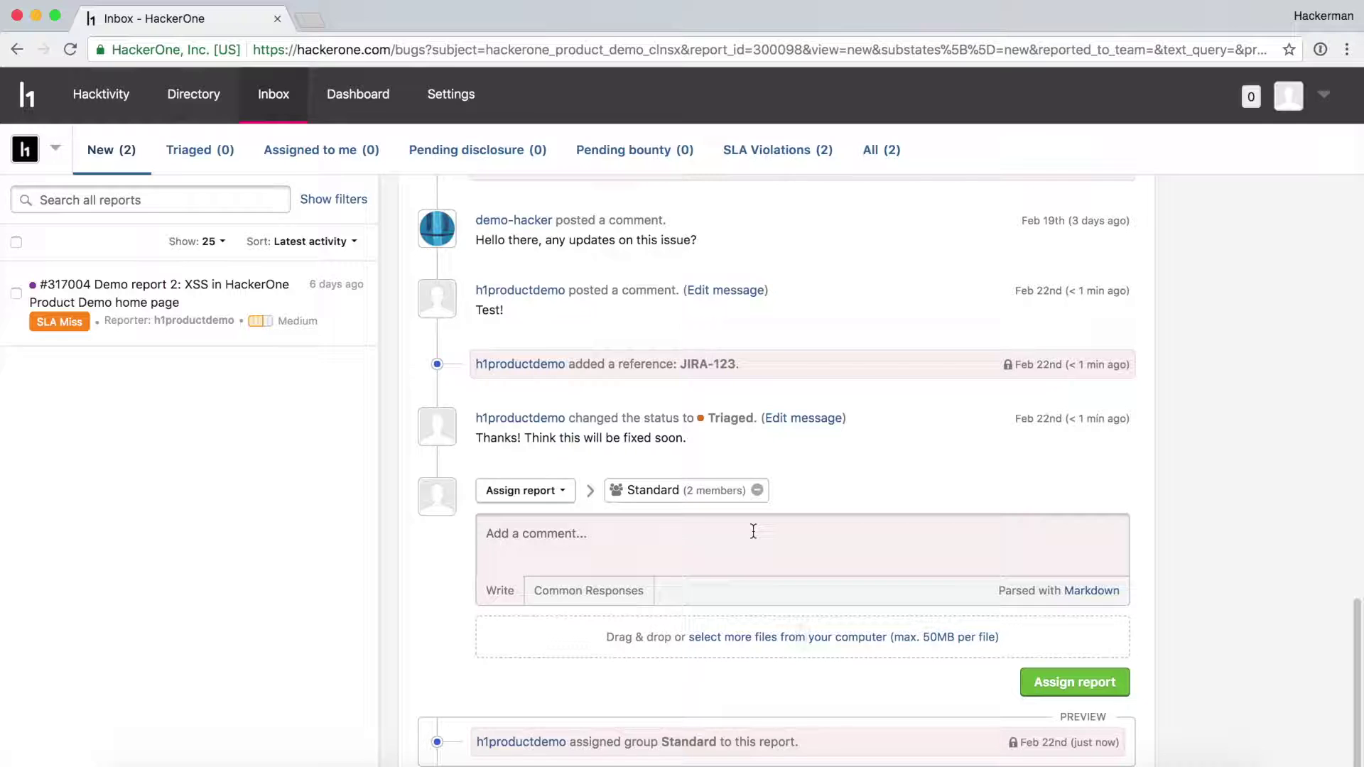
text(Could you take a look?)
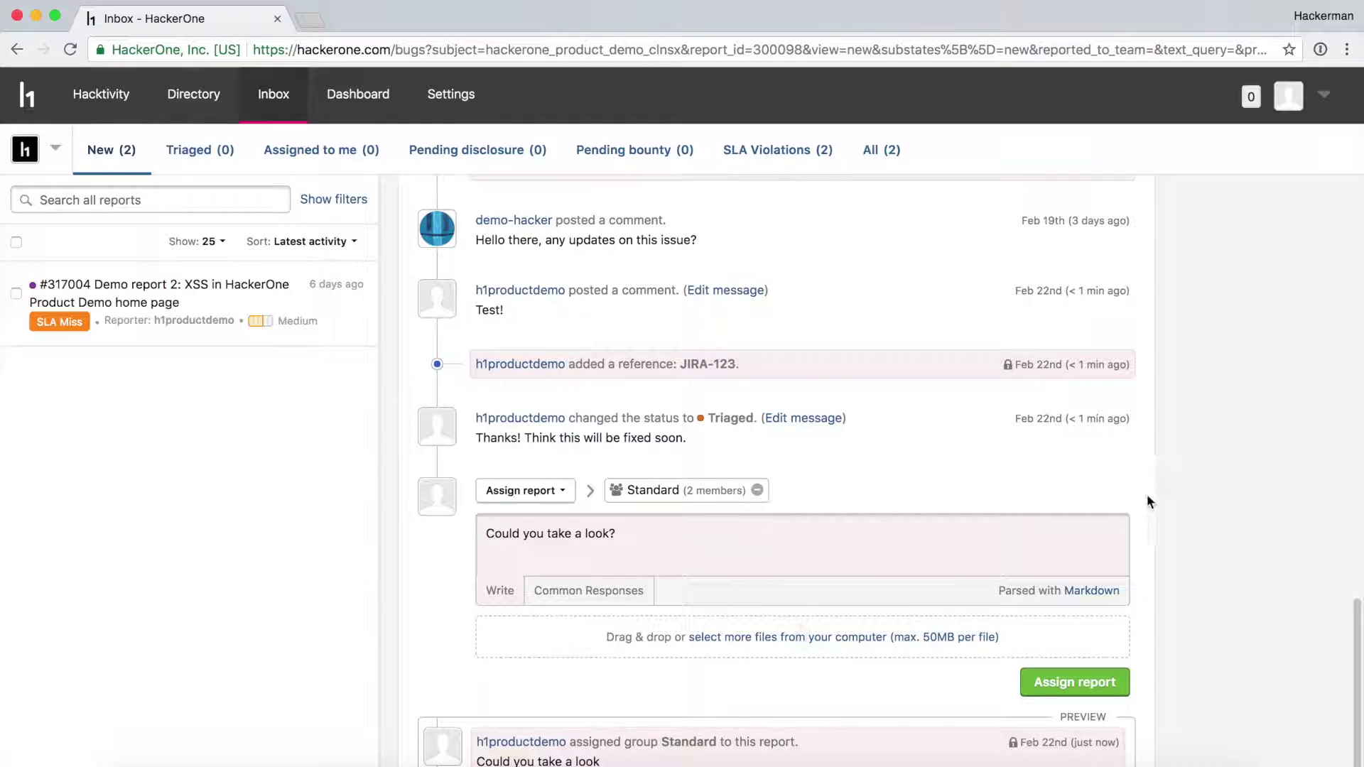
click(1075, 683)
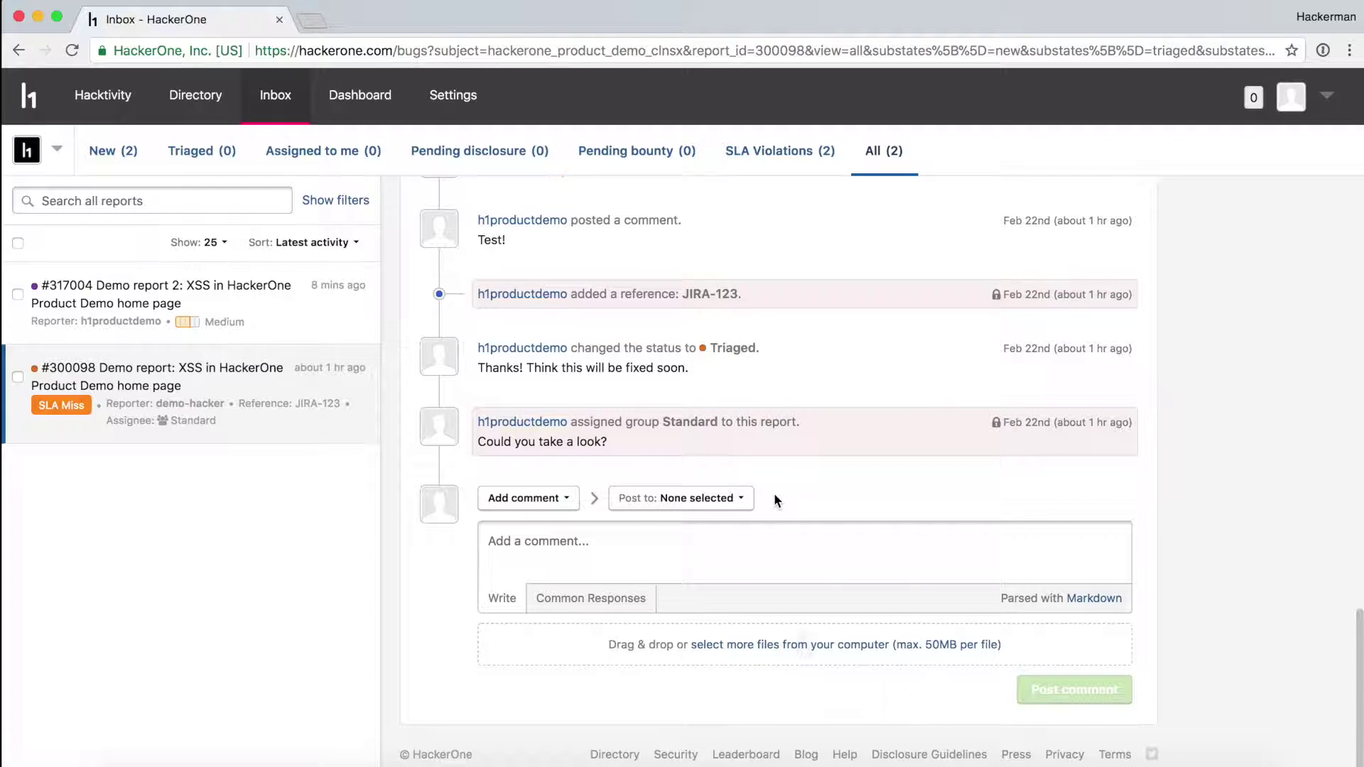
Step: Choose the close report action and examine the available closing statuses without selecting one
click(576, 498)
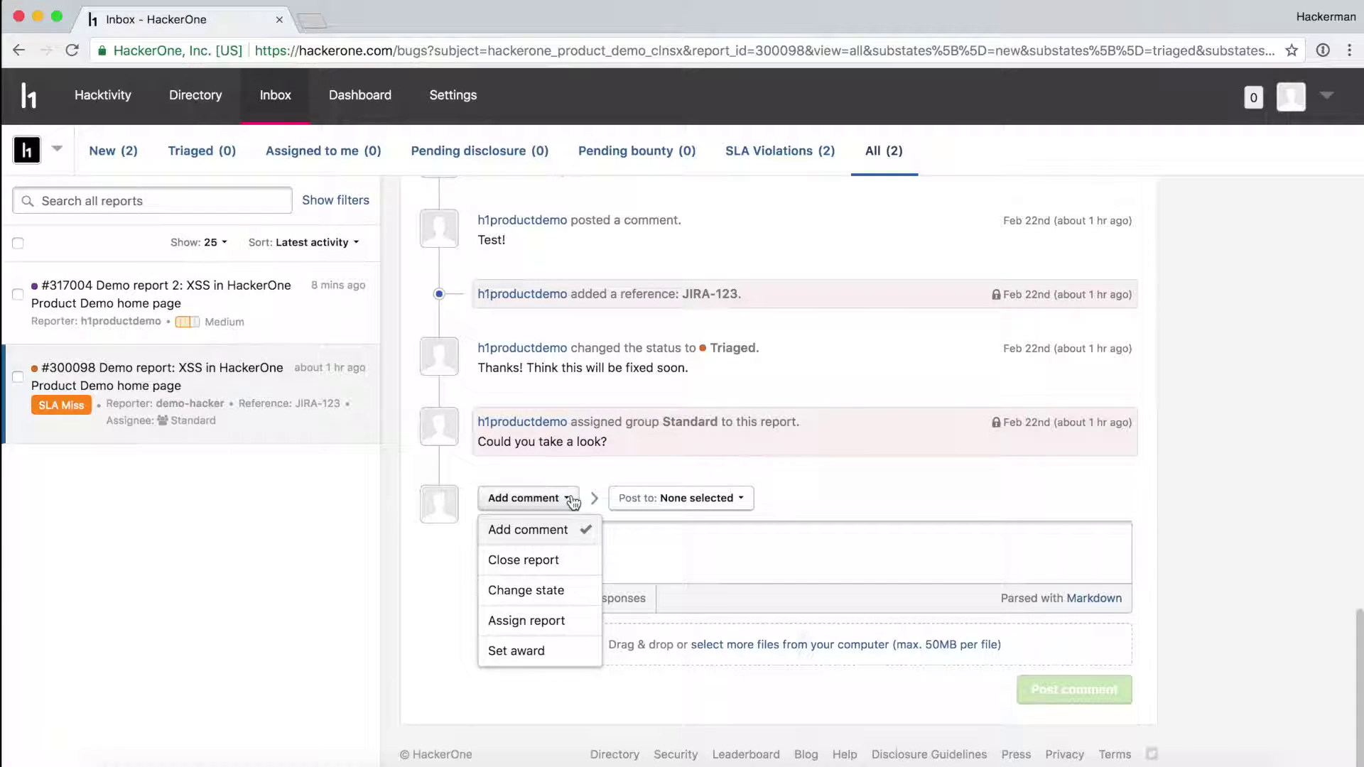
click(529, 559)
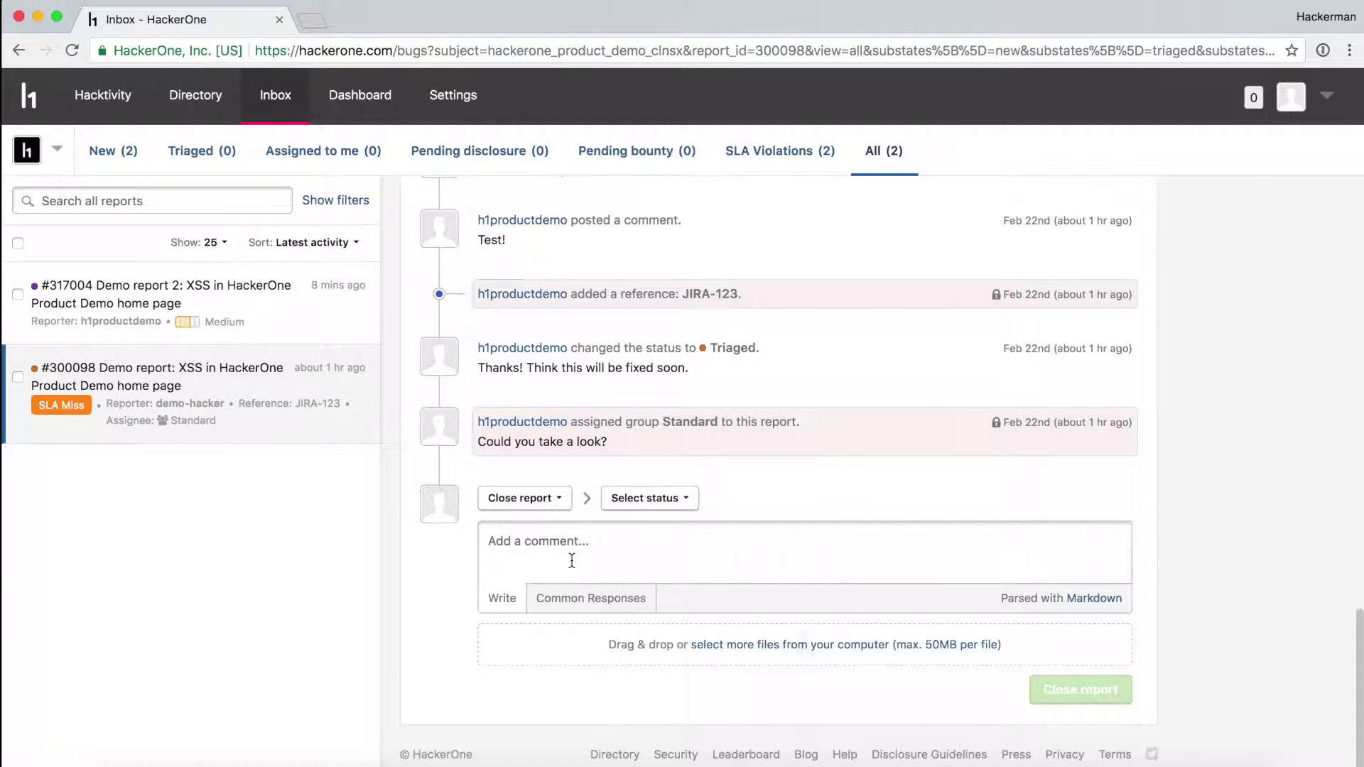
click(675, 497)
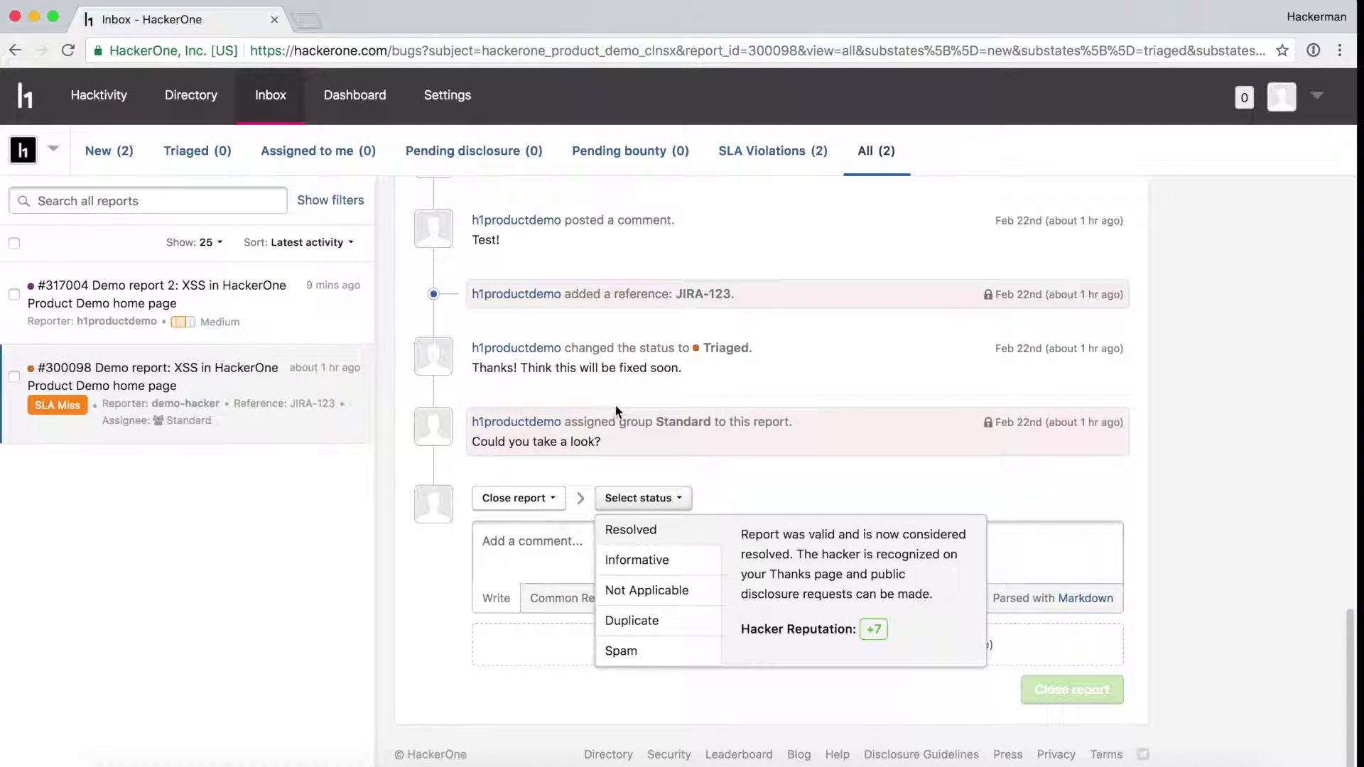
click(618, 402)
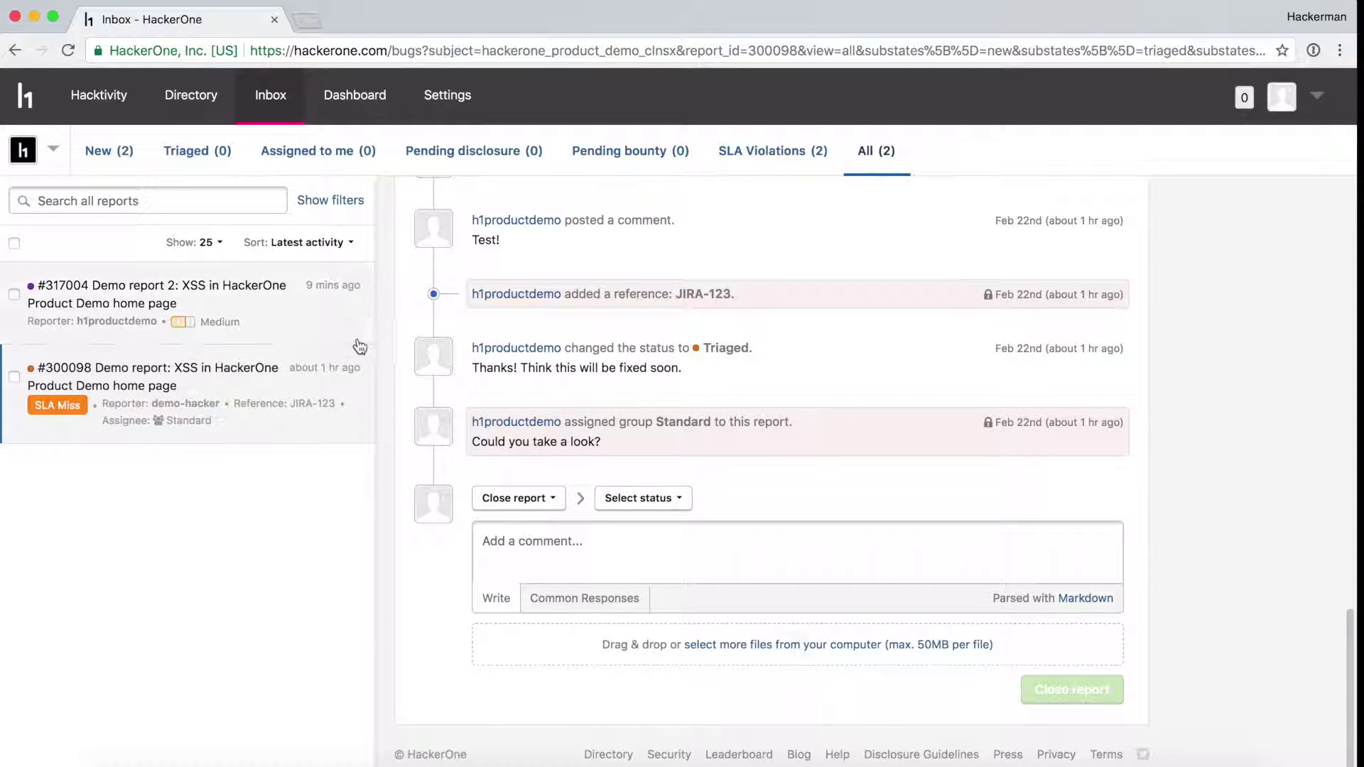
Step: In the report "Demo report 2: XSS in HackerOne Product Demo home page", choose to close it as a Duplicate of report #300098
click(309, 326)
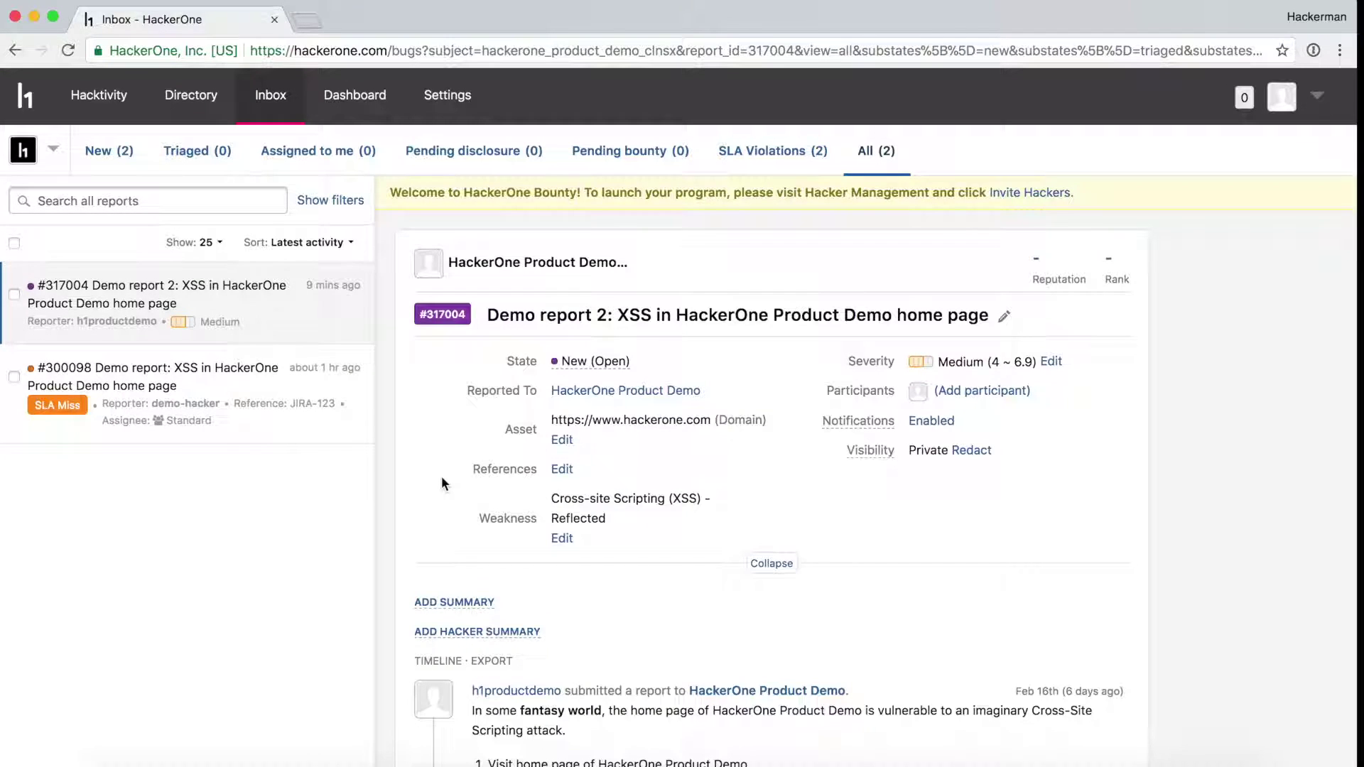
scroll(429, 437, down, 6)
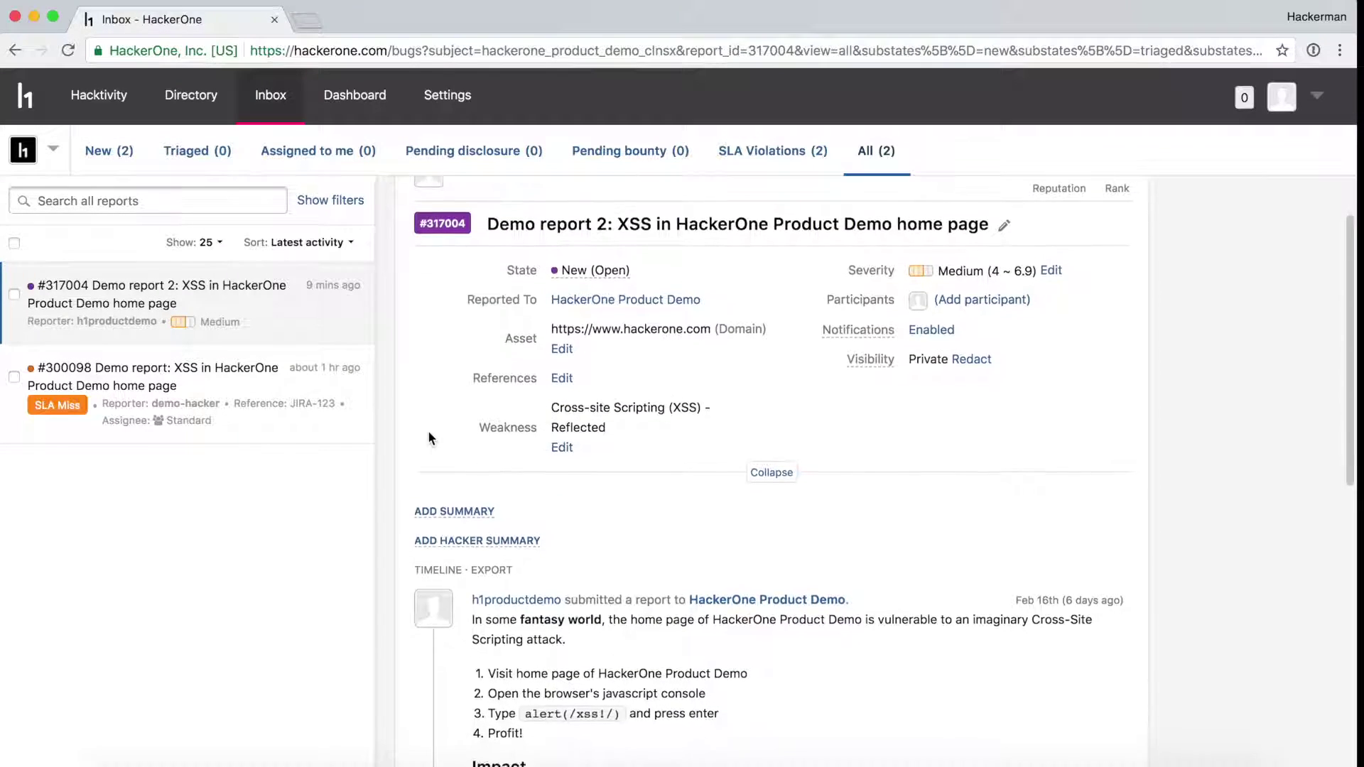
scroll(430, 435, down, 1)
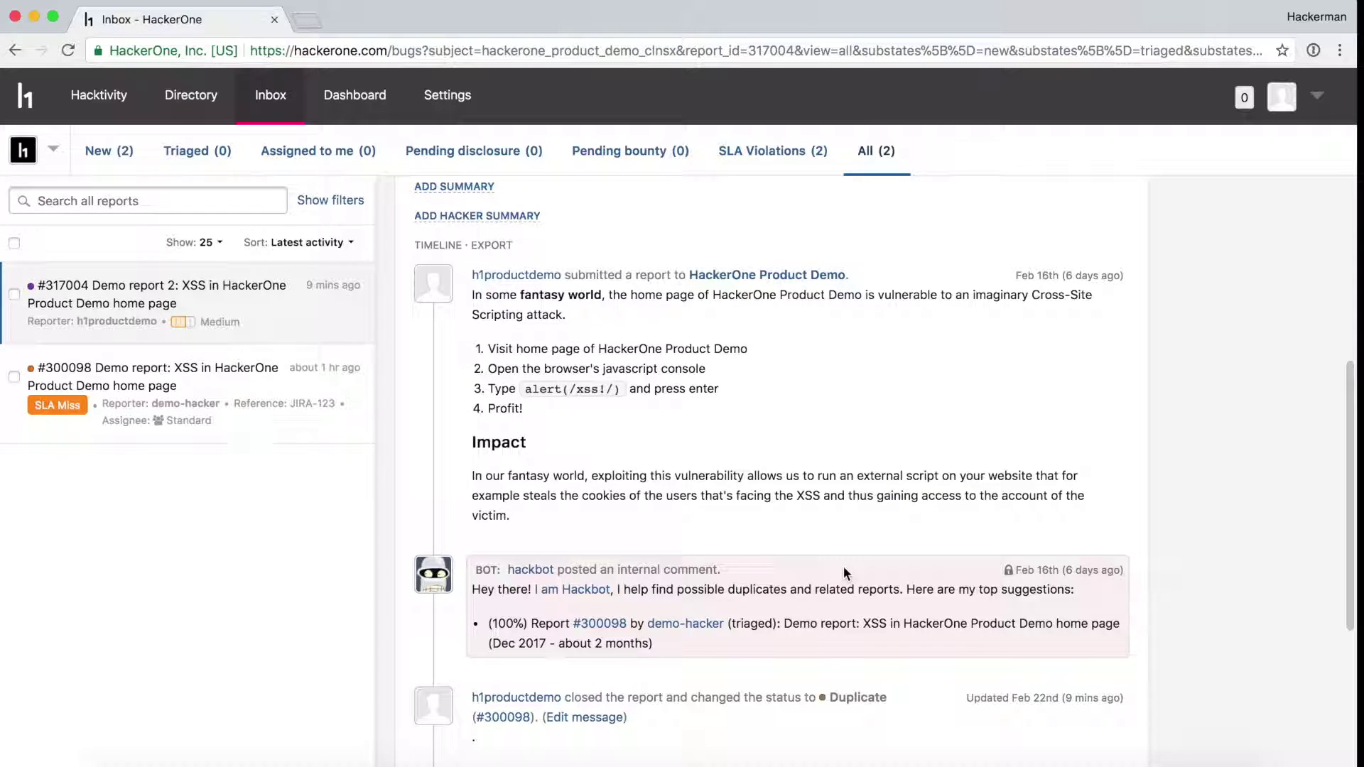
scroll(842, 565, down, 5)
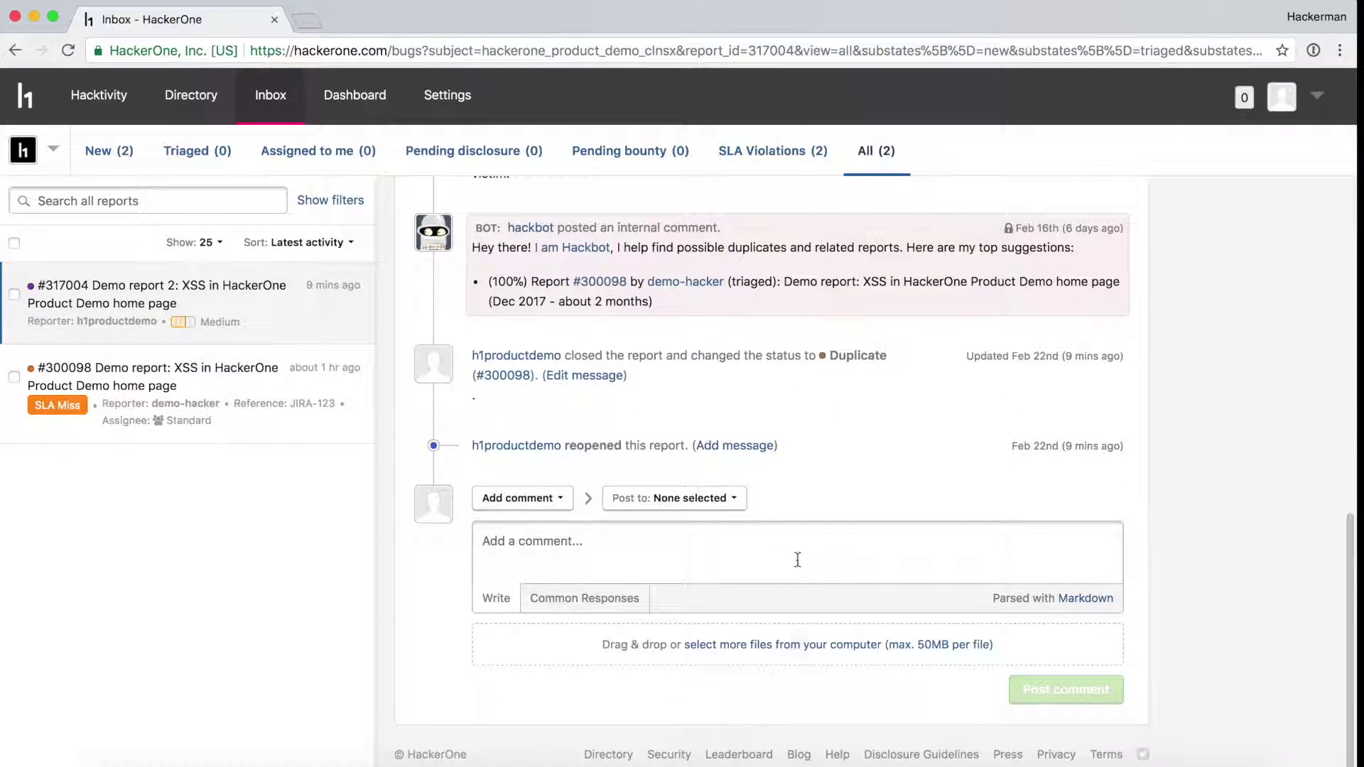
click(555, 500)
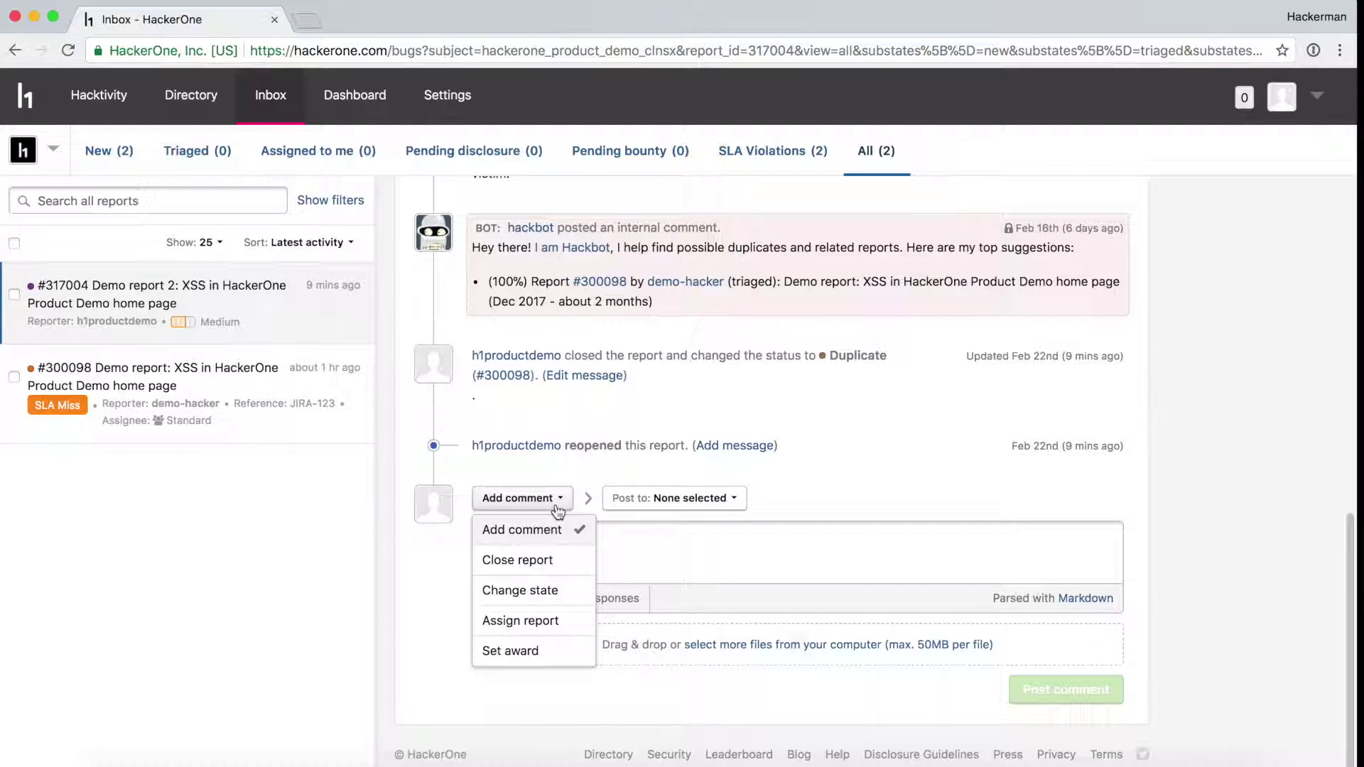
click(564, 559)
click(686, 497)
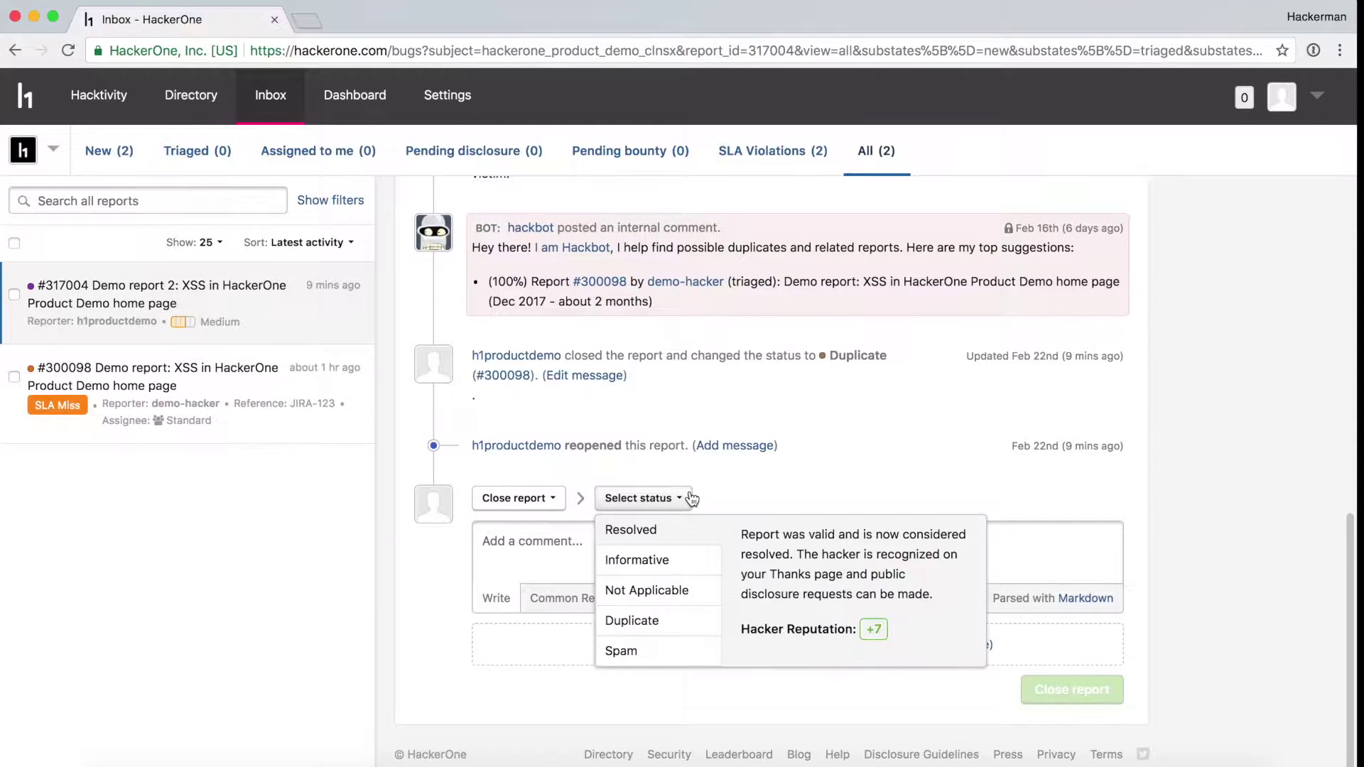
click(686, 619)
click(758, 495)
text(300)
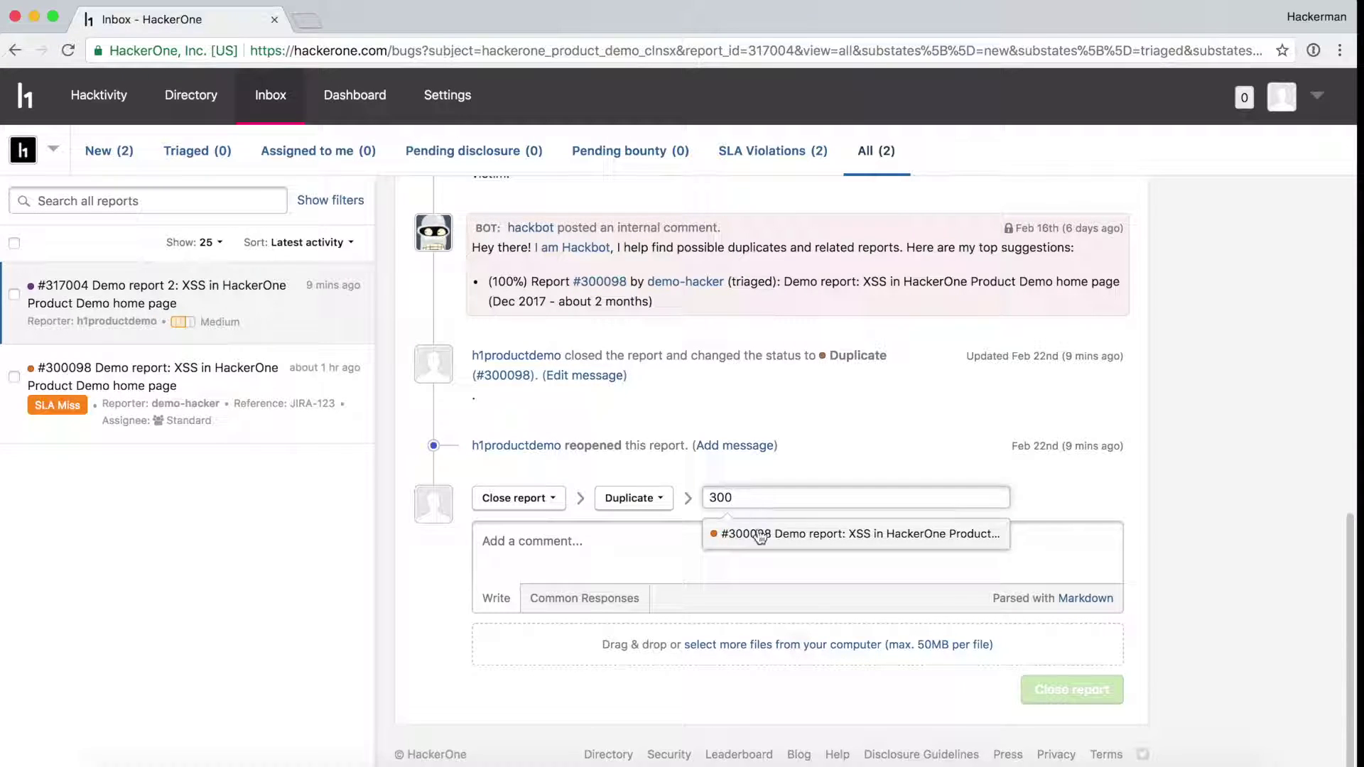
click(758, 540)
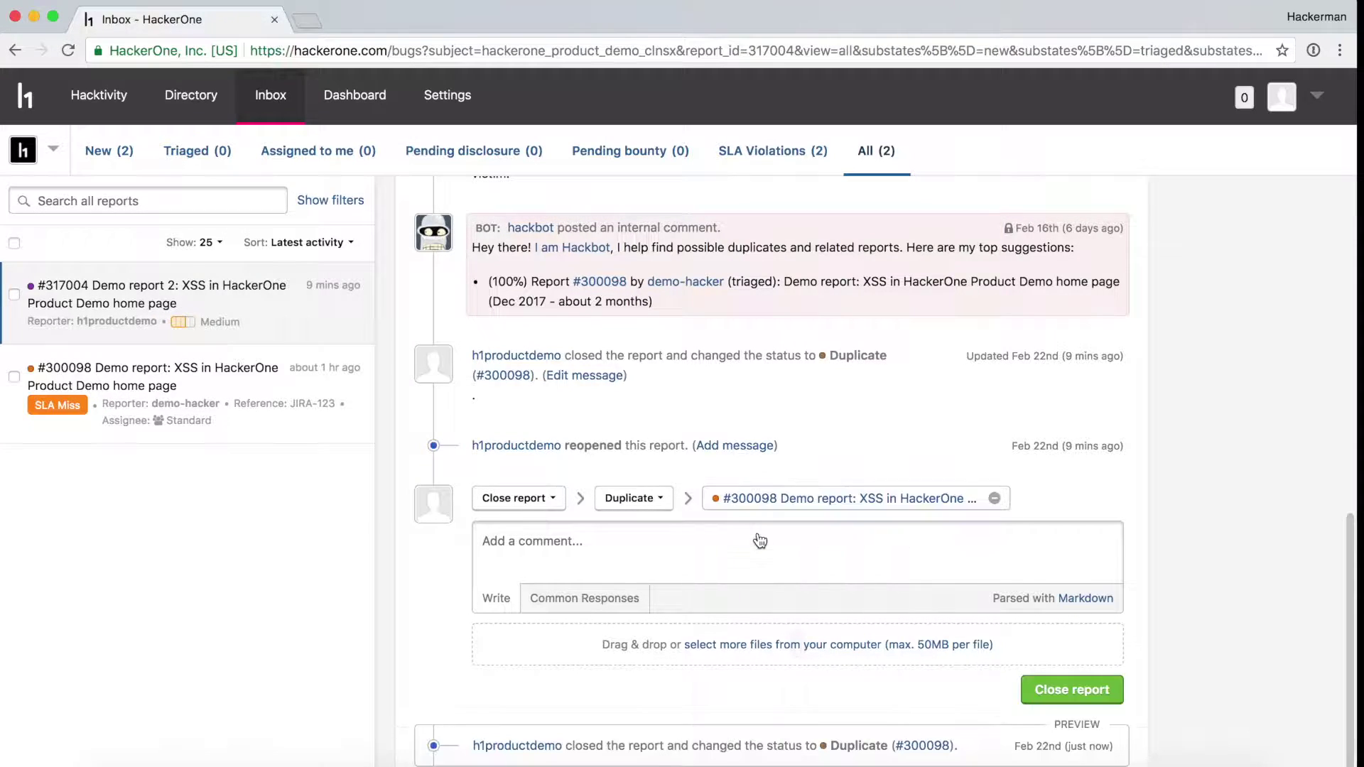
Step: Write a "Hi there hacker!" comment saying the vulnerability was already reported and is being marked as resolved, with thanks for submitting, and close the report
click(597, 558)
text(Hi there hacker!  We’ve already recieved information regarding this vulnerability, so I’m going to mark this as resolved. Thanks for submitting to our program and we look forward to more reports from you in the future!)
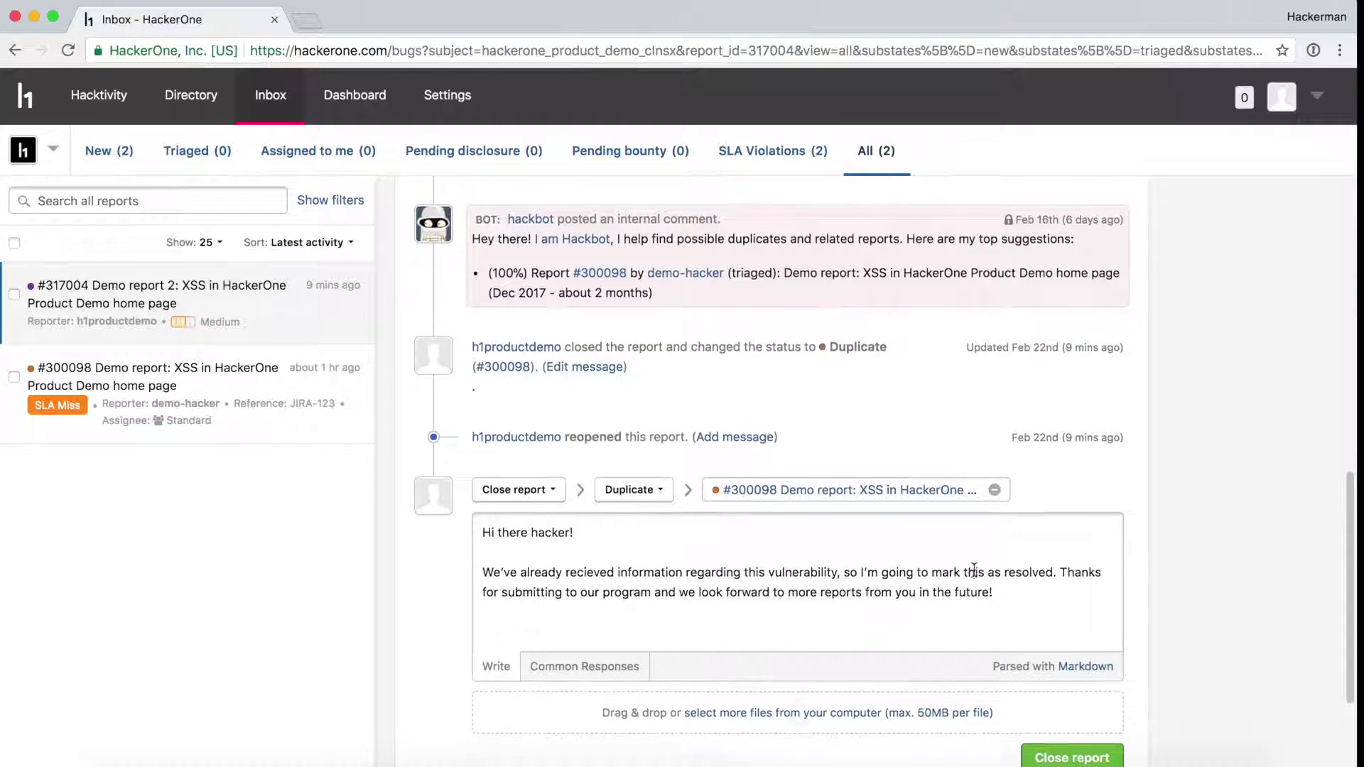
scroll(973, 569, down, 3)
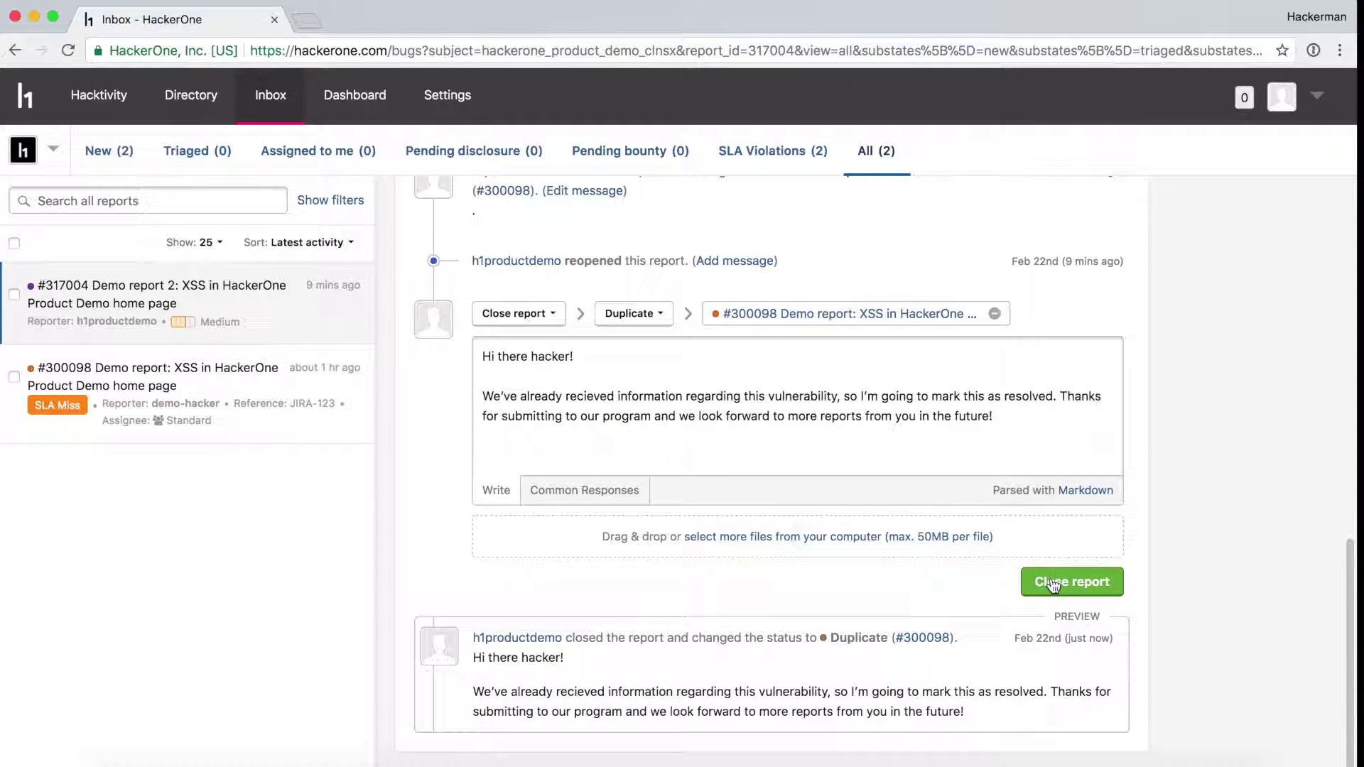
click(1053, 584)
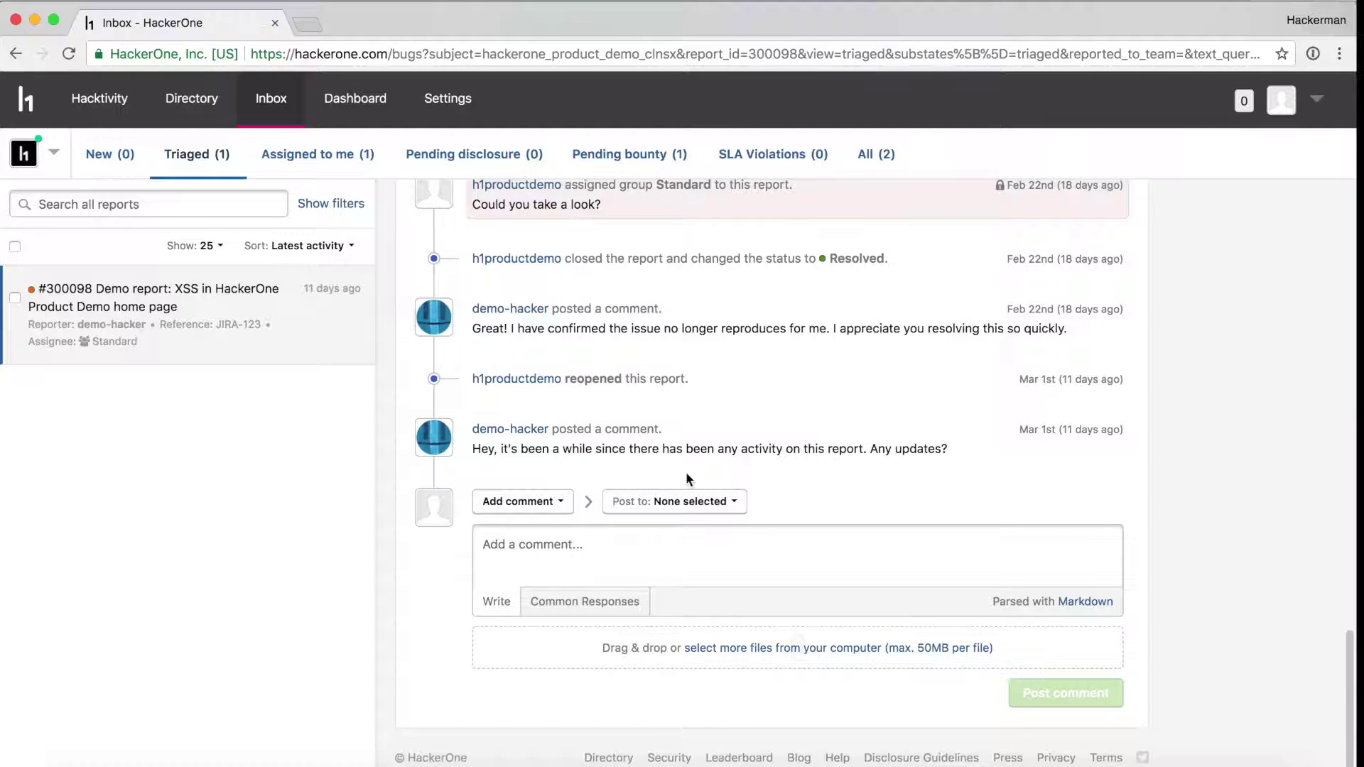
Step: Close the triaged report #300098 with the status Resolved, without adding a comment
click(561, 503)
click(558, 561)
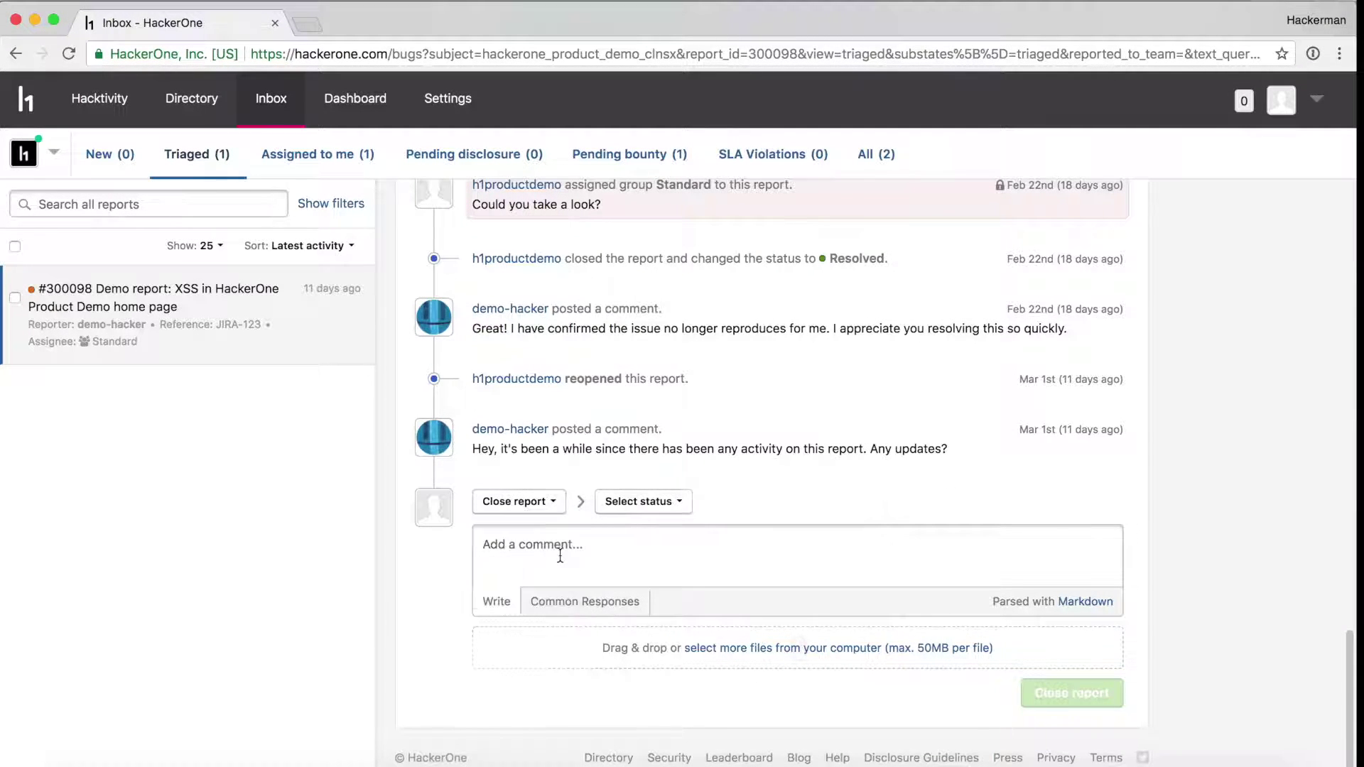
click(626, 511)
click(644, 534)
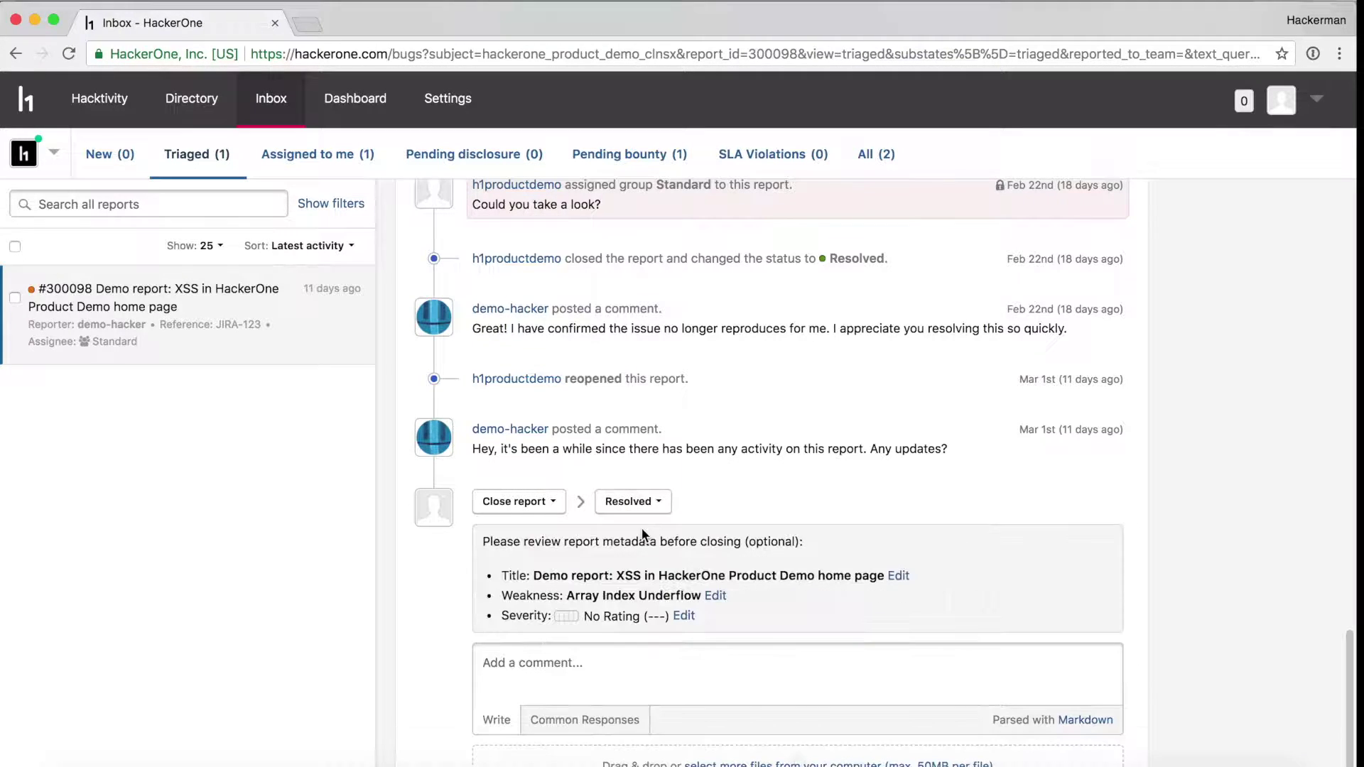
scroll(872, 582, down, 5)
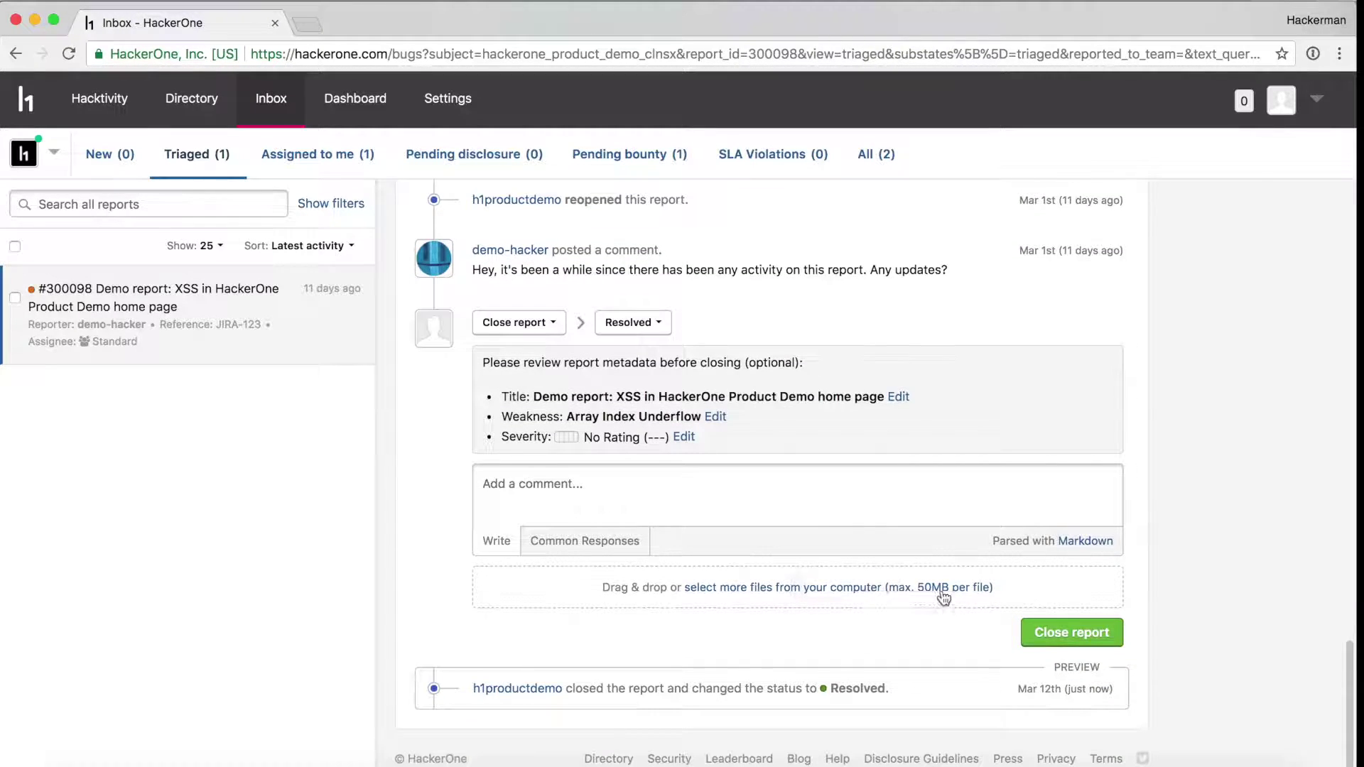
click(1053, 639)
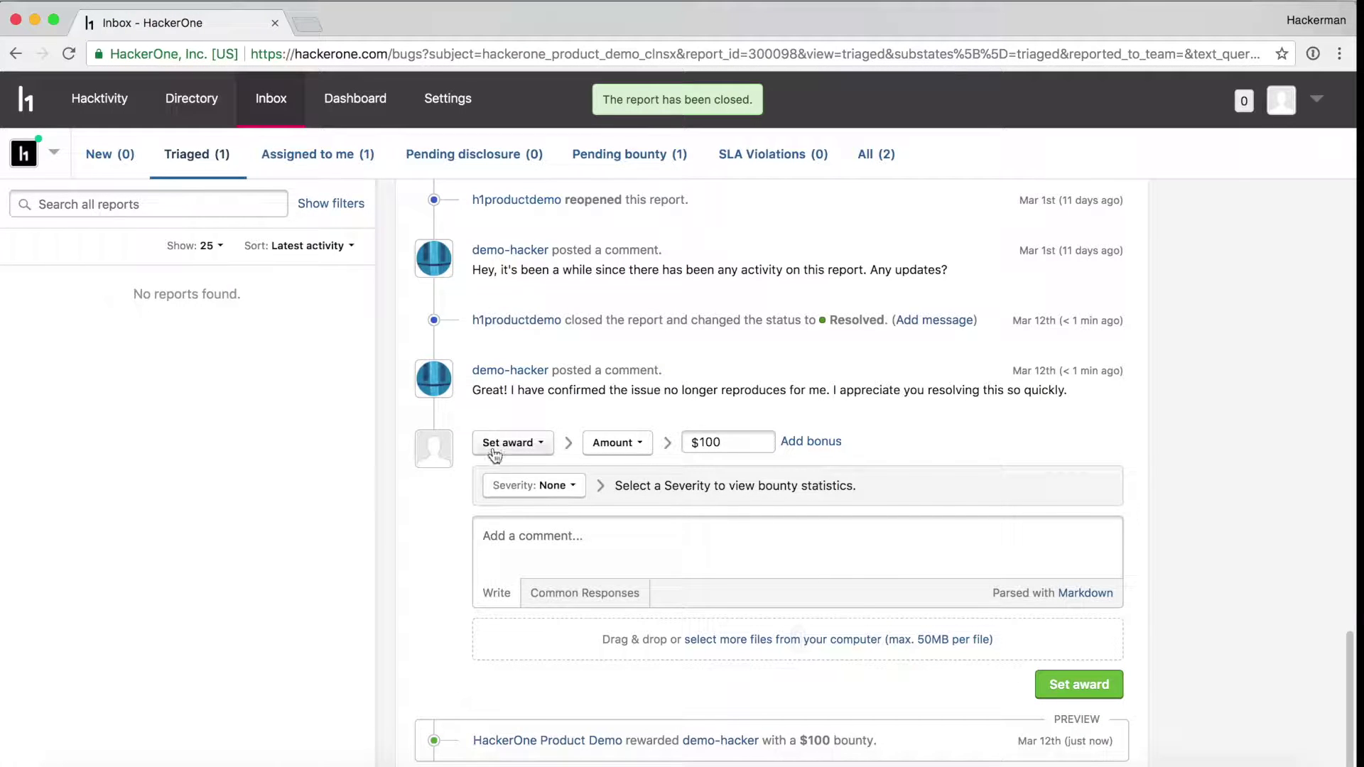
Step: Add a $100 bonus to the award being set for the resolved report
click(732, 441)
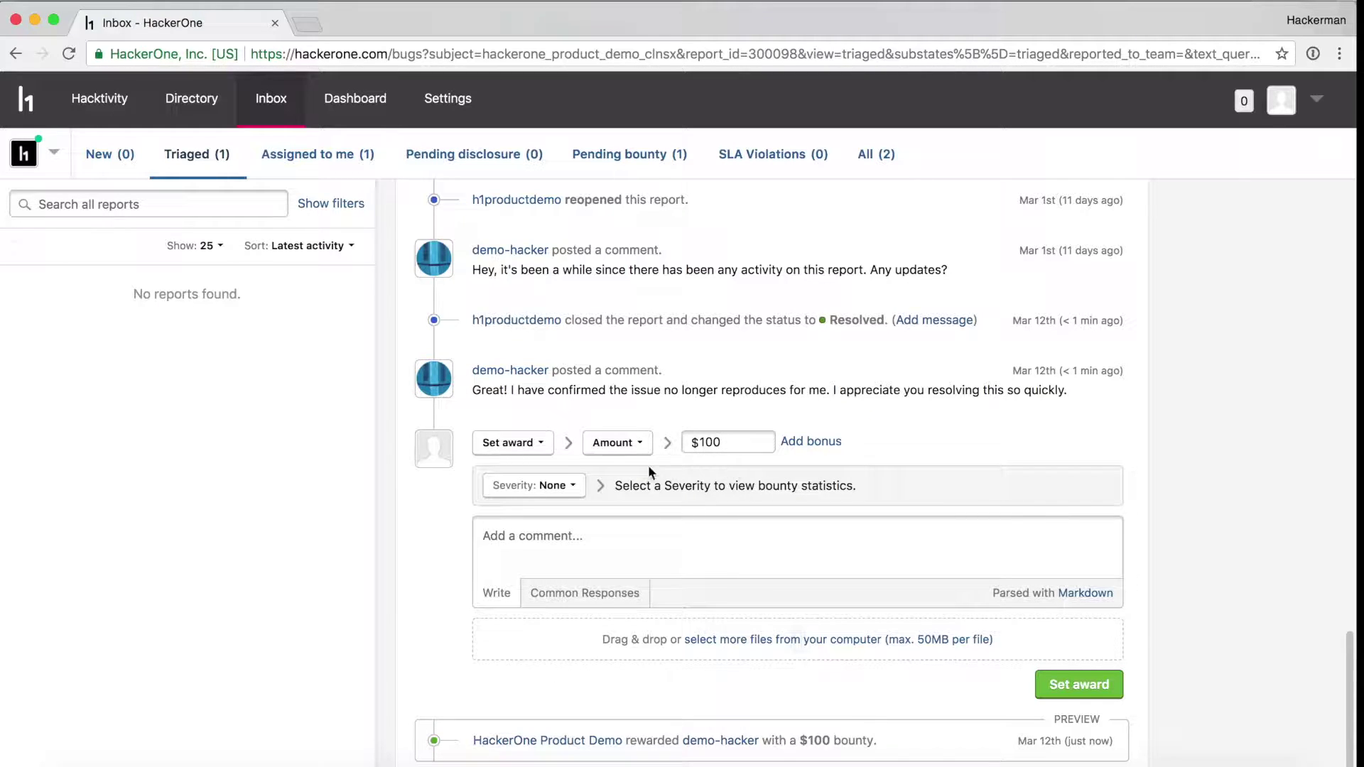
click(537, 446)
click(535, 471)
click(801, 451)
text(100)
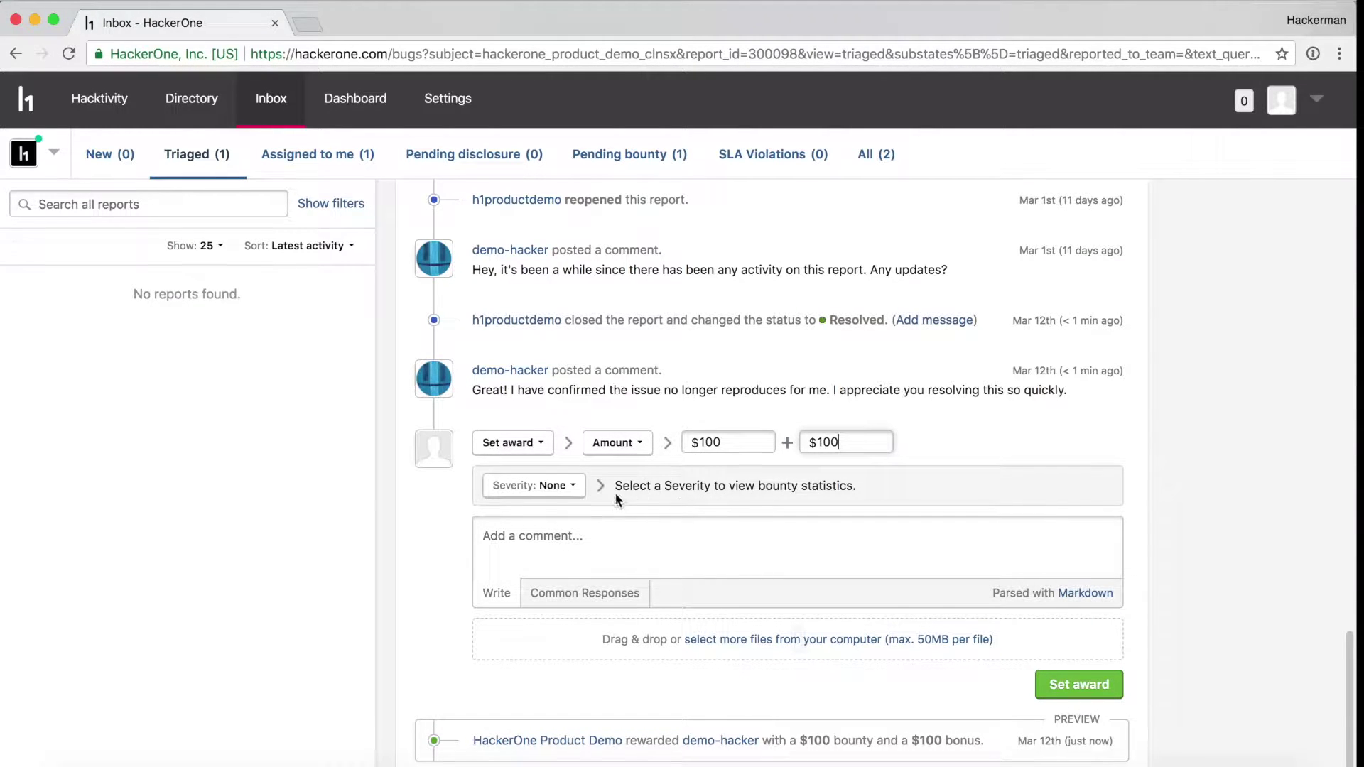
Step: Set the bounty statistics severity to Low, try the Competitive $500 suggestion, and pick the Top $1,000 suggestion as the bounty amount
click(573, 487)
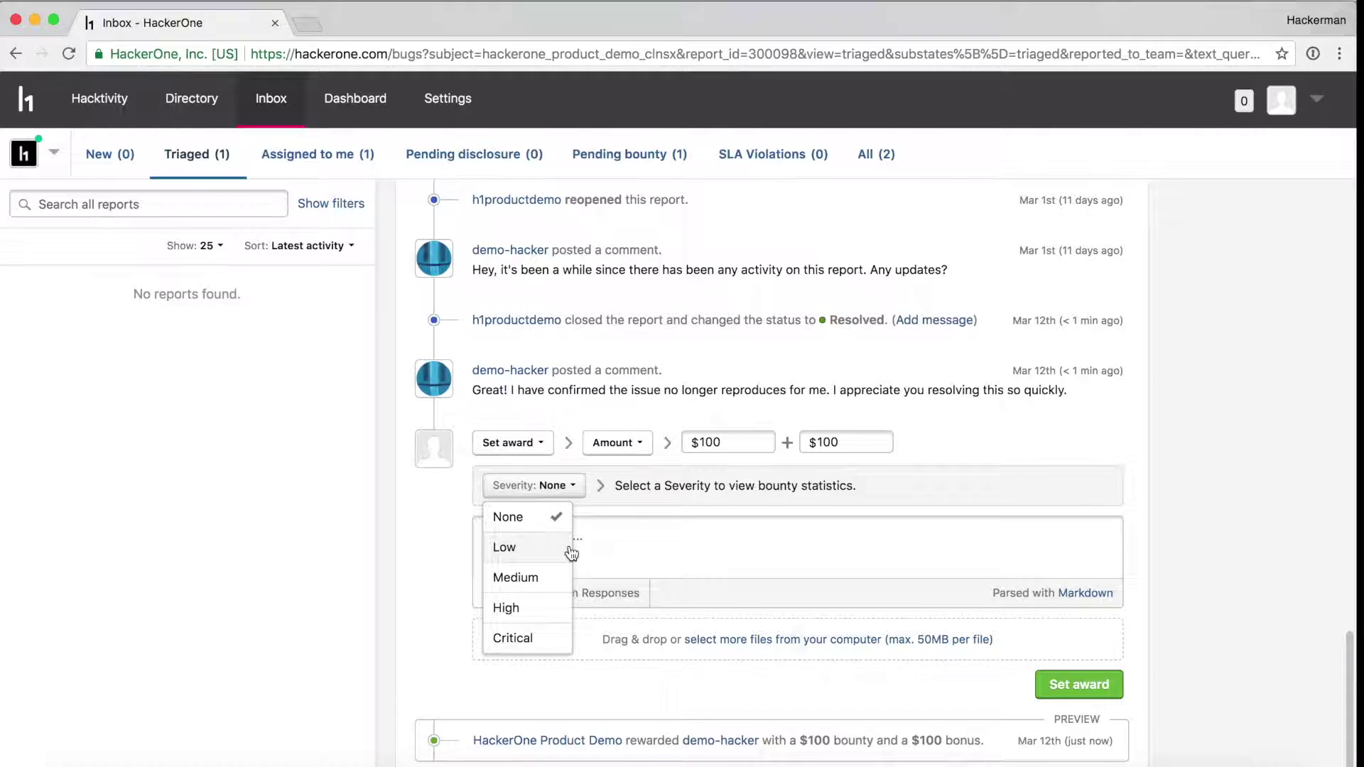
click(504, 546)
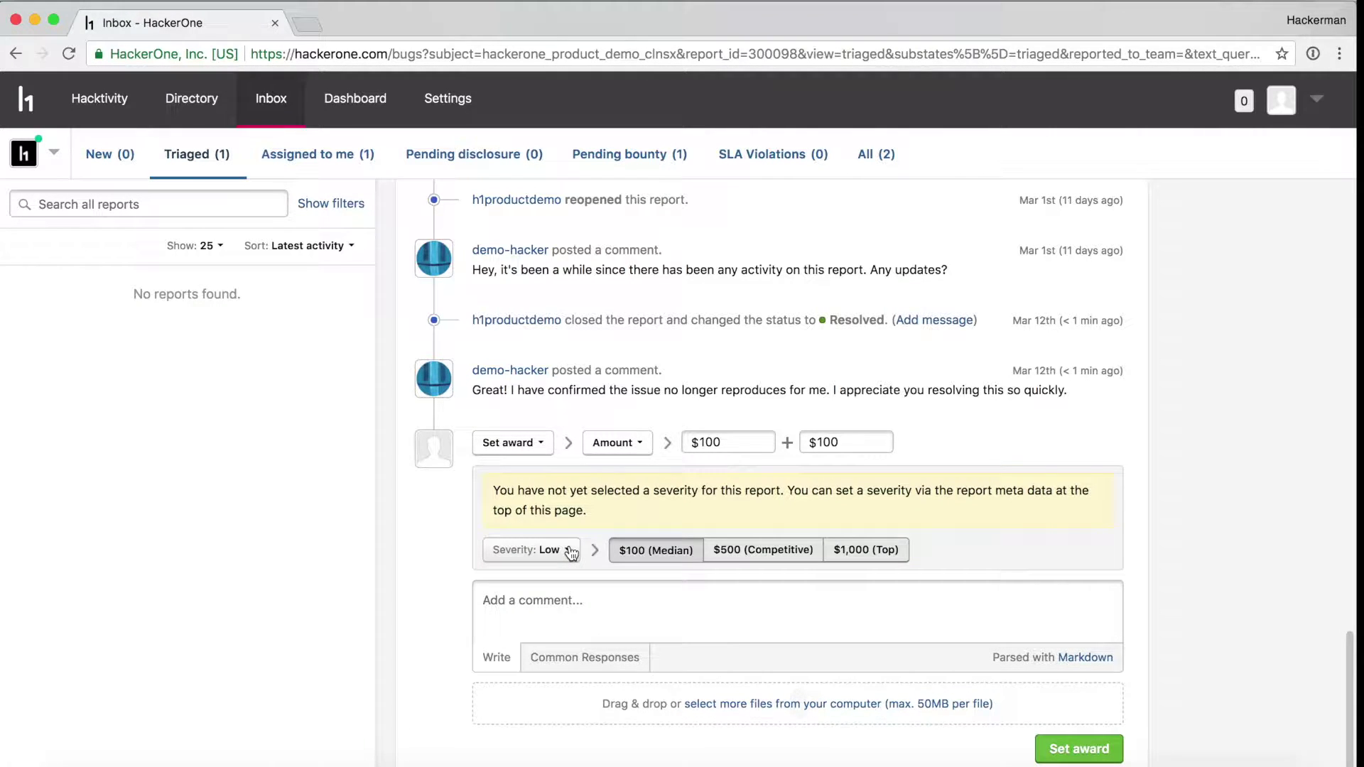
click(725, 551)
click(866, 551)
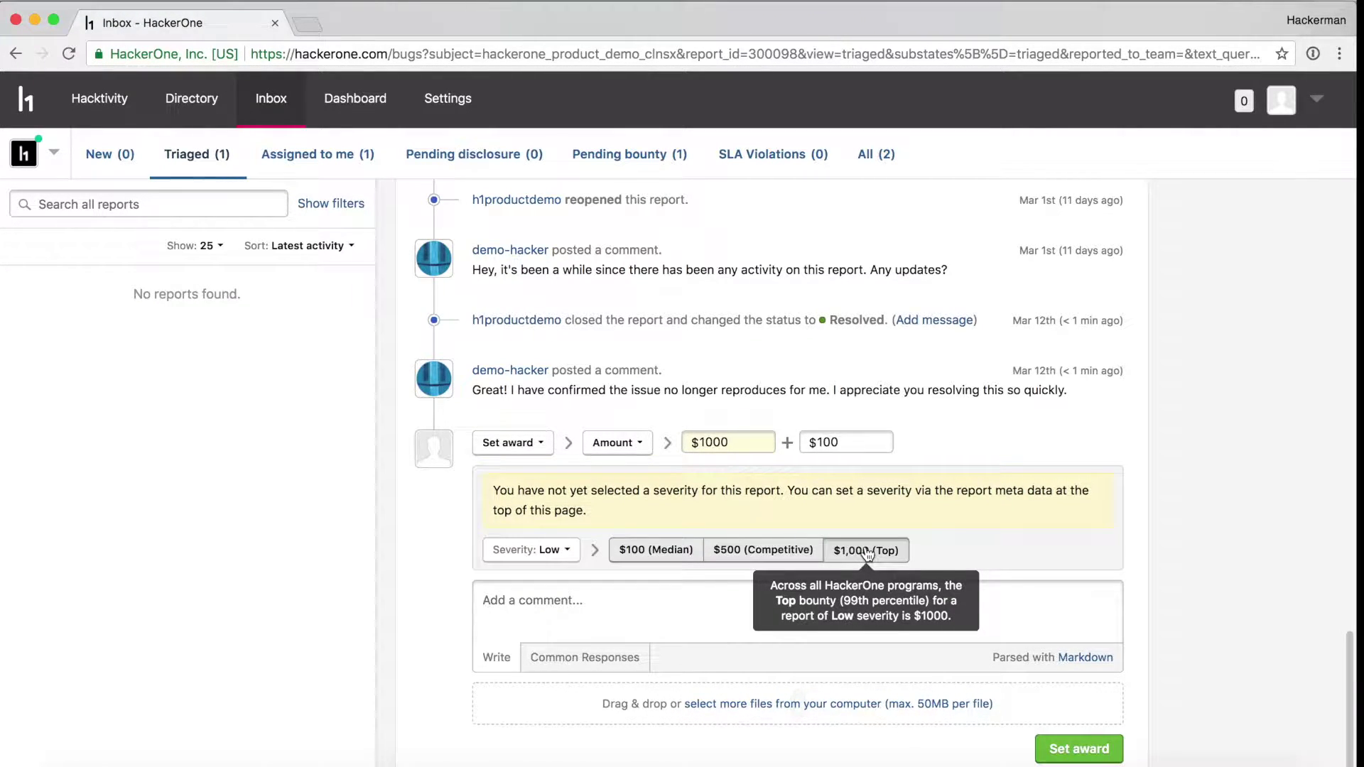
click(972, 600)
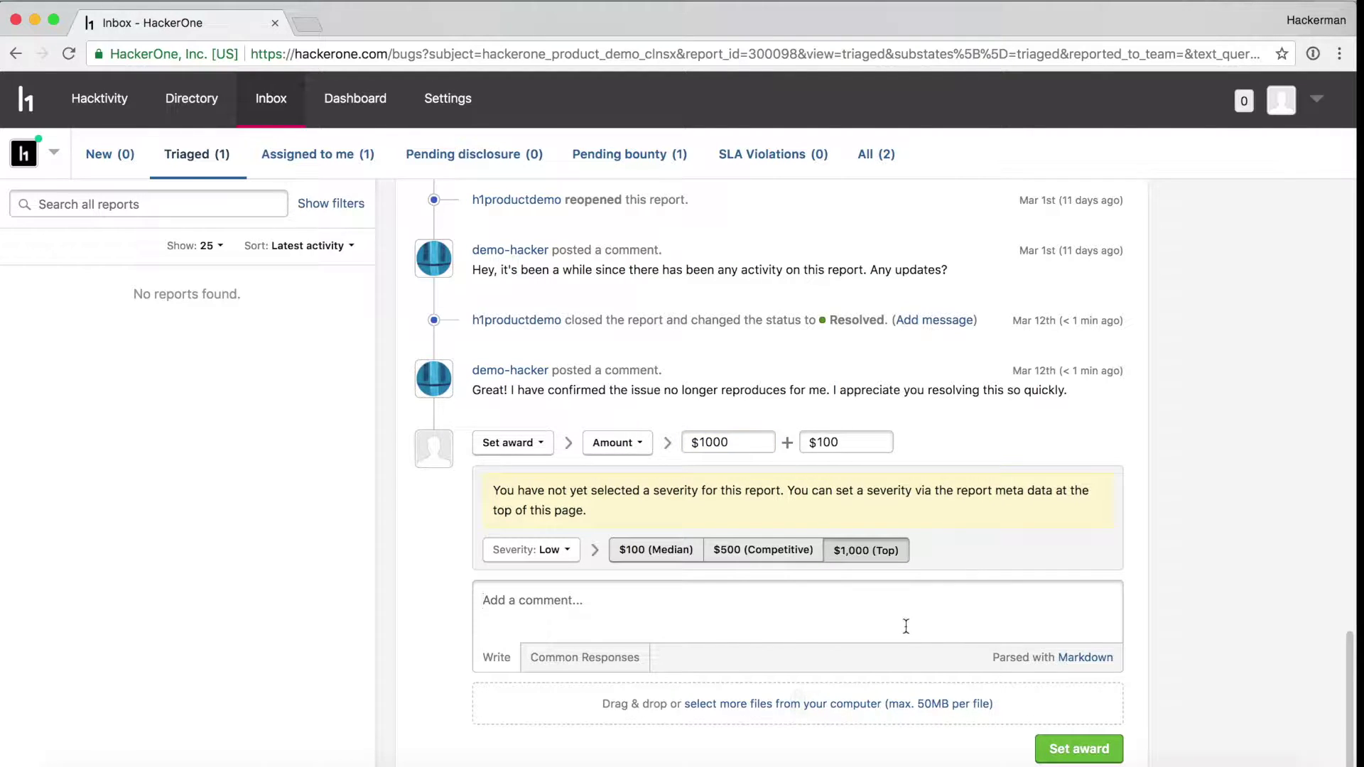
Step: Switch the award type to Suggest amount, and after that to None (Ineligible)
click(614, 442)
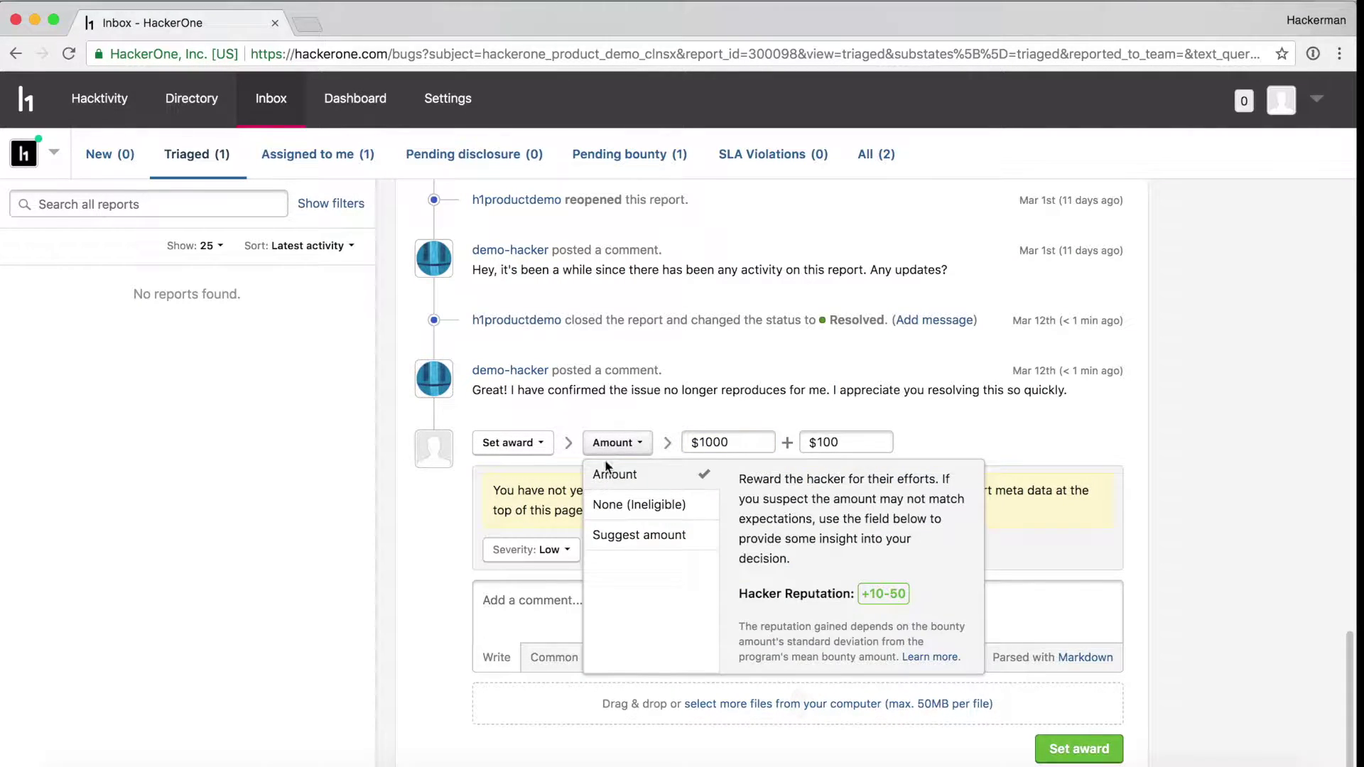
click(617, 538)
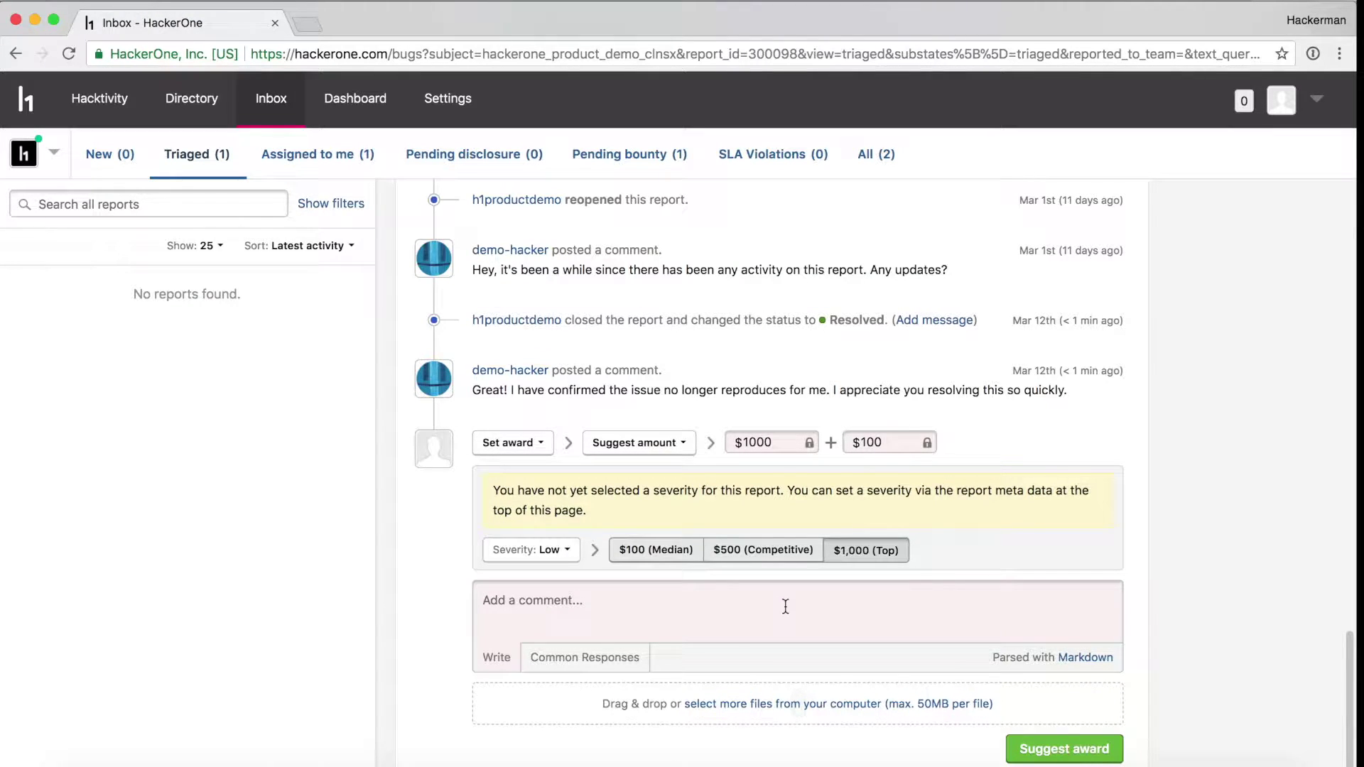
click(679, 450)
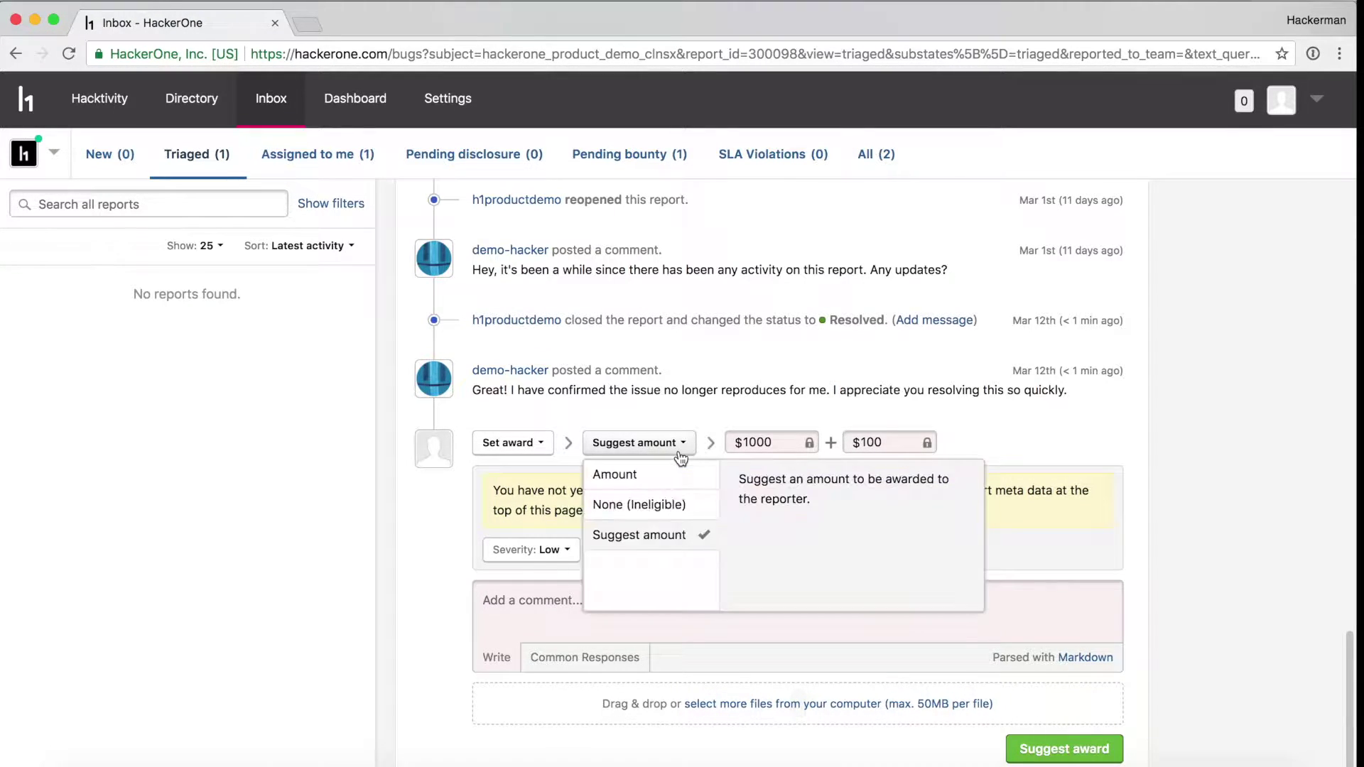
click(680, 503)
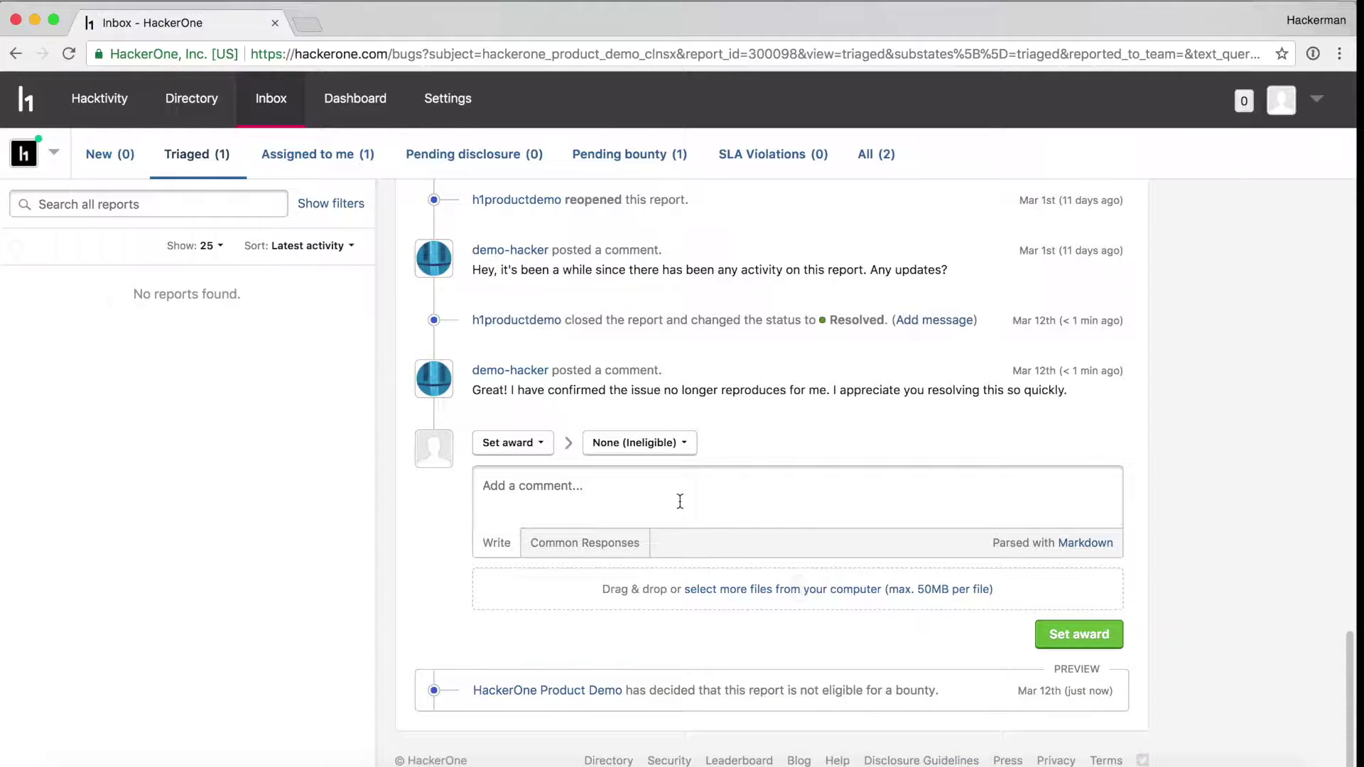